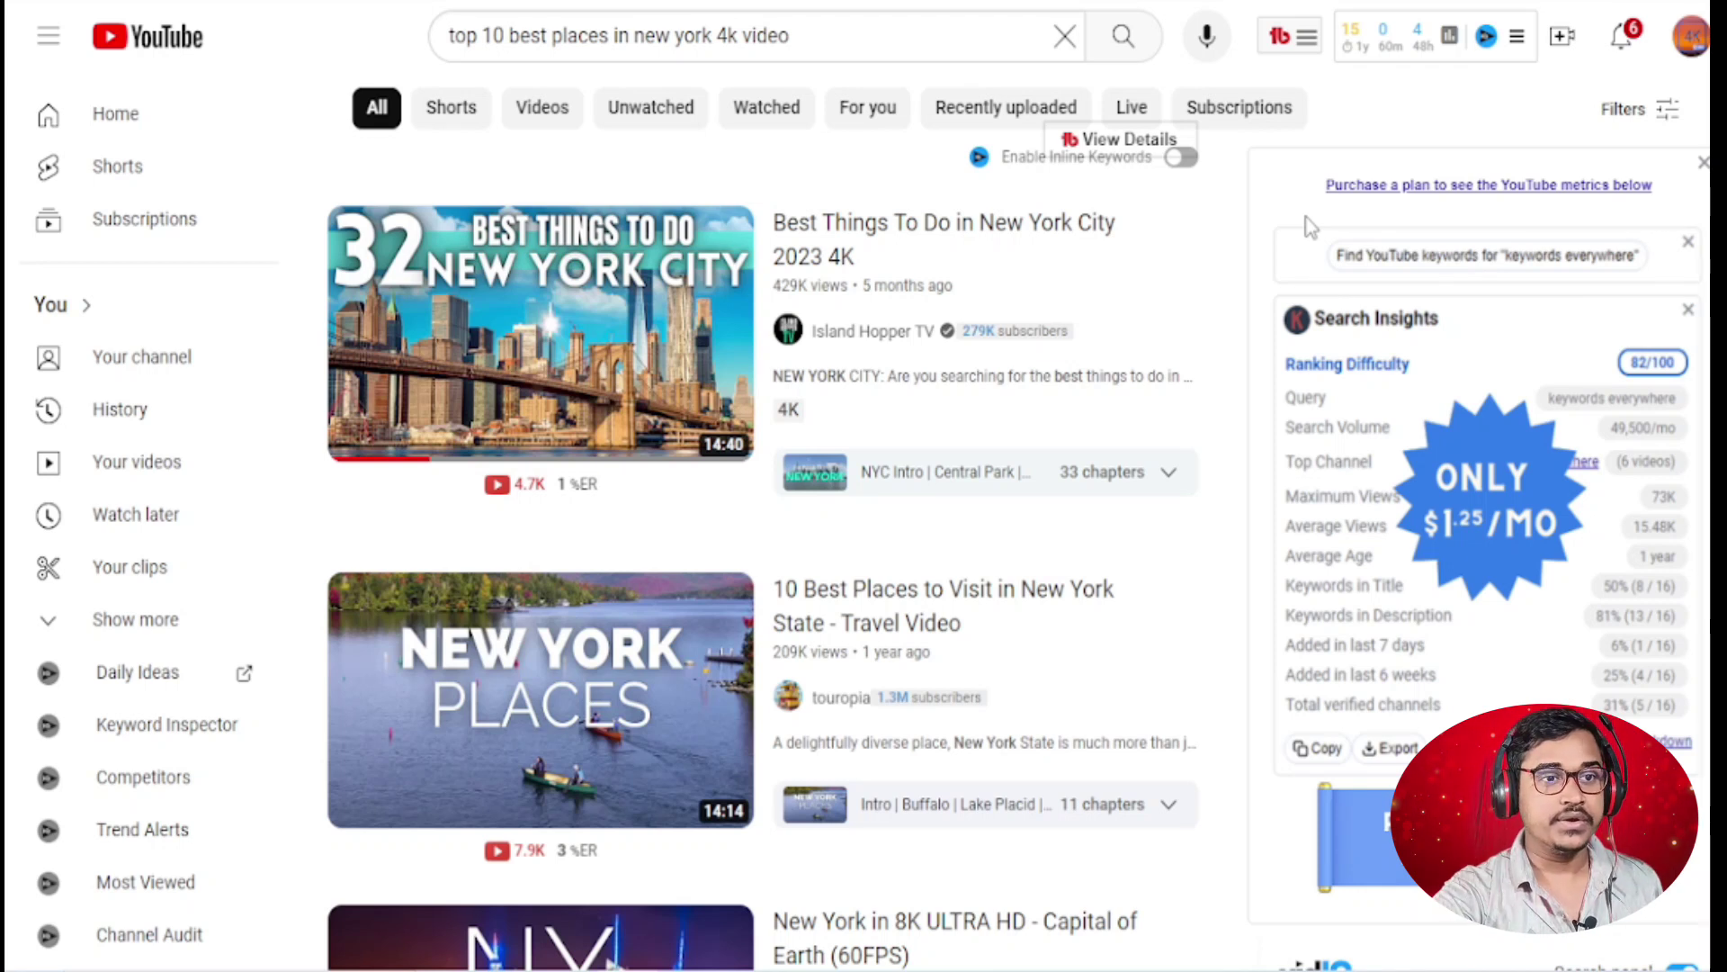
- Scroll through the YouTube tutorial until the invideo AI homepage at invideo.io appears
mouse_move(800, 279)
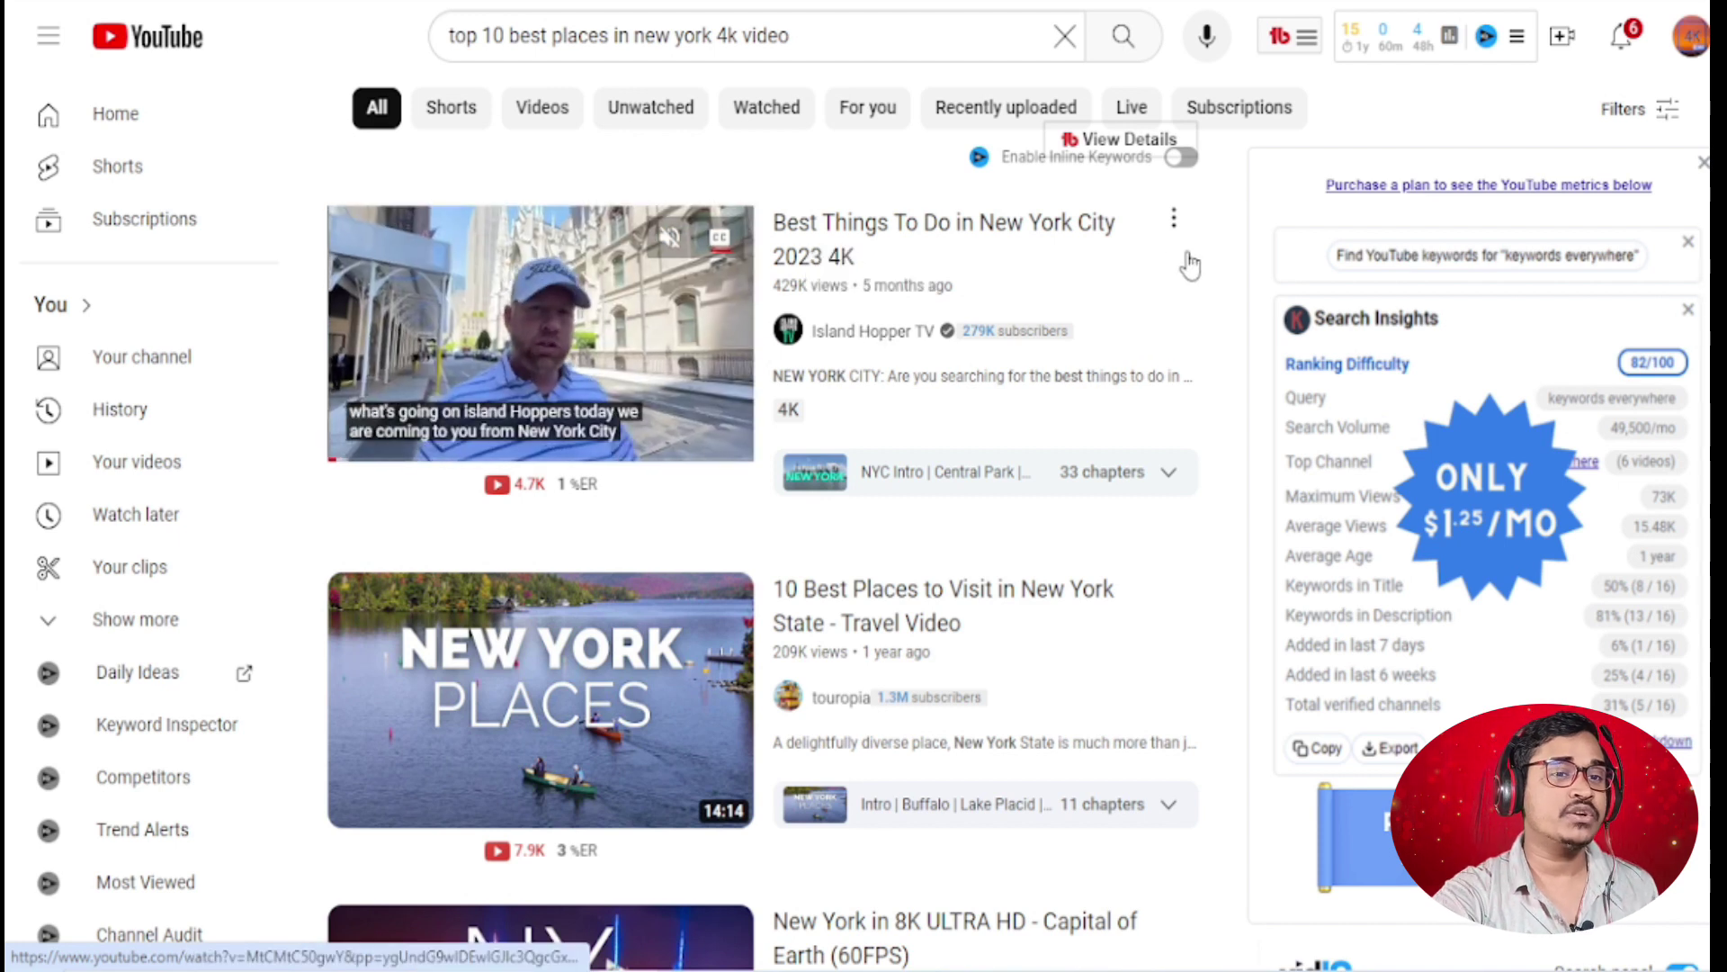
scroll(1228, 270, "down", 3)
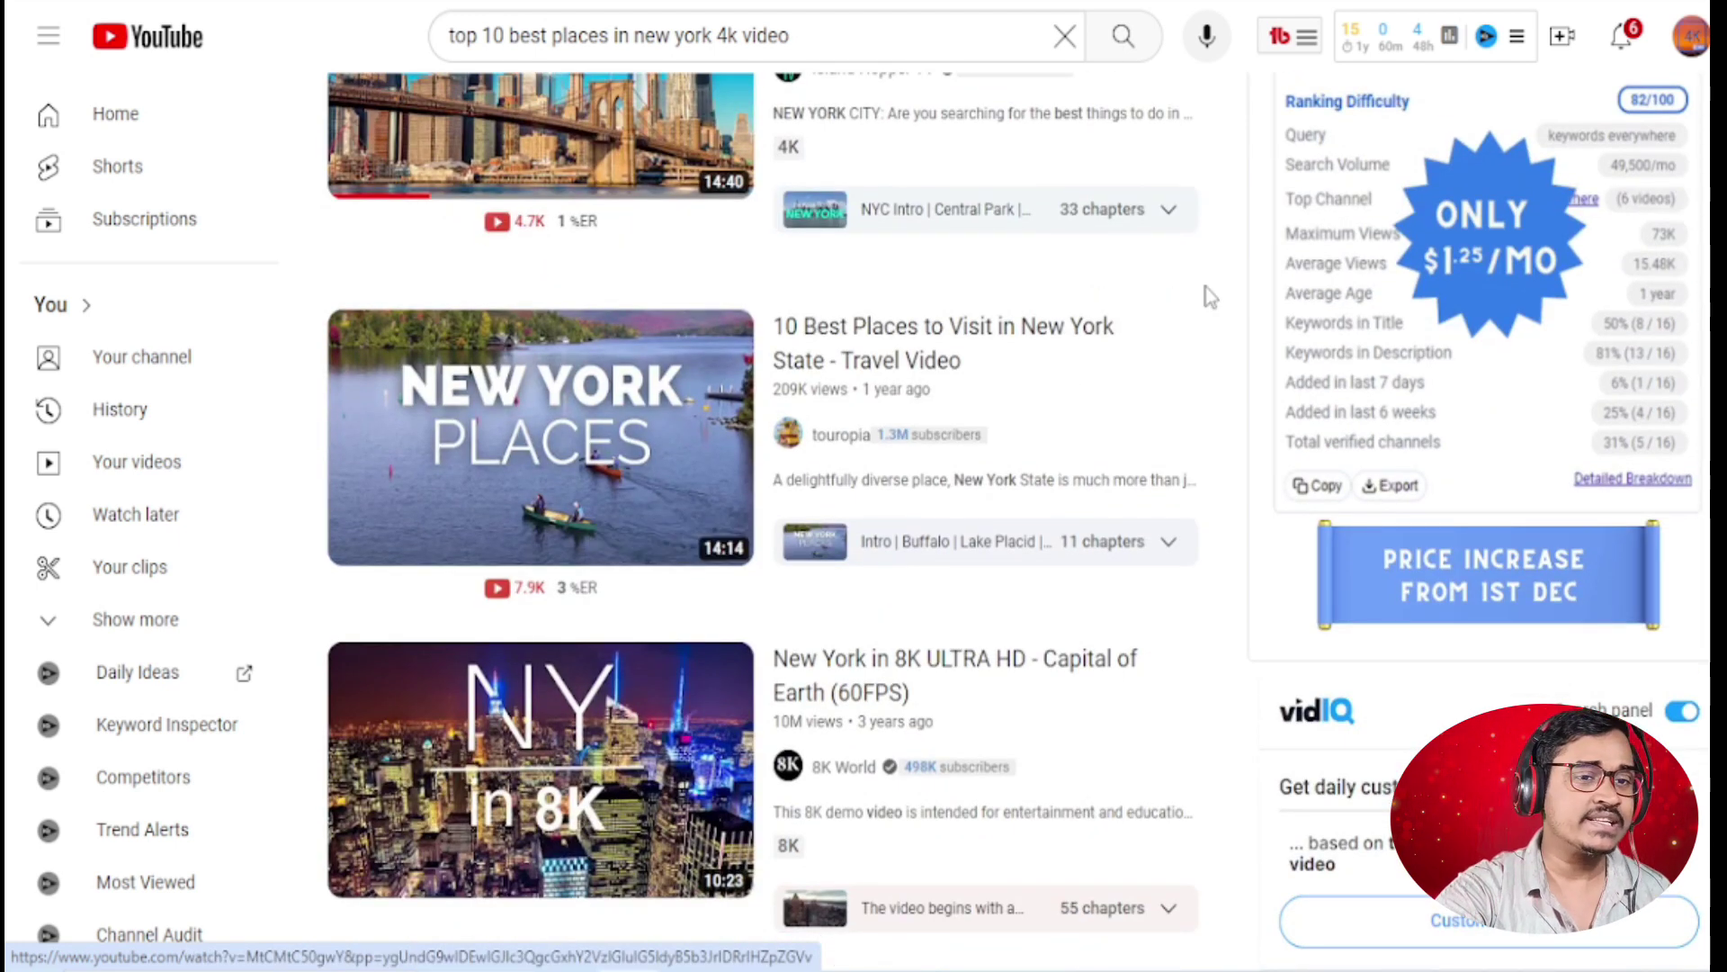
scroll(868, 436, "down", 4)
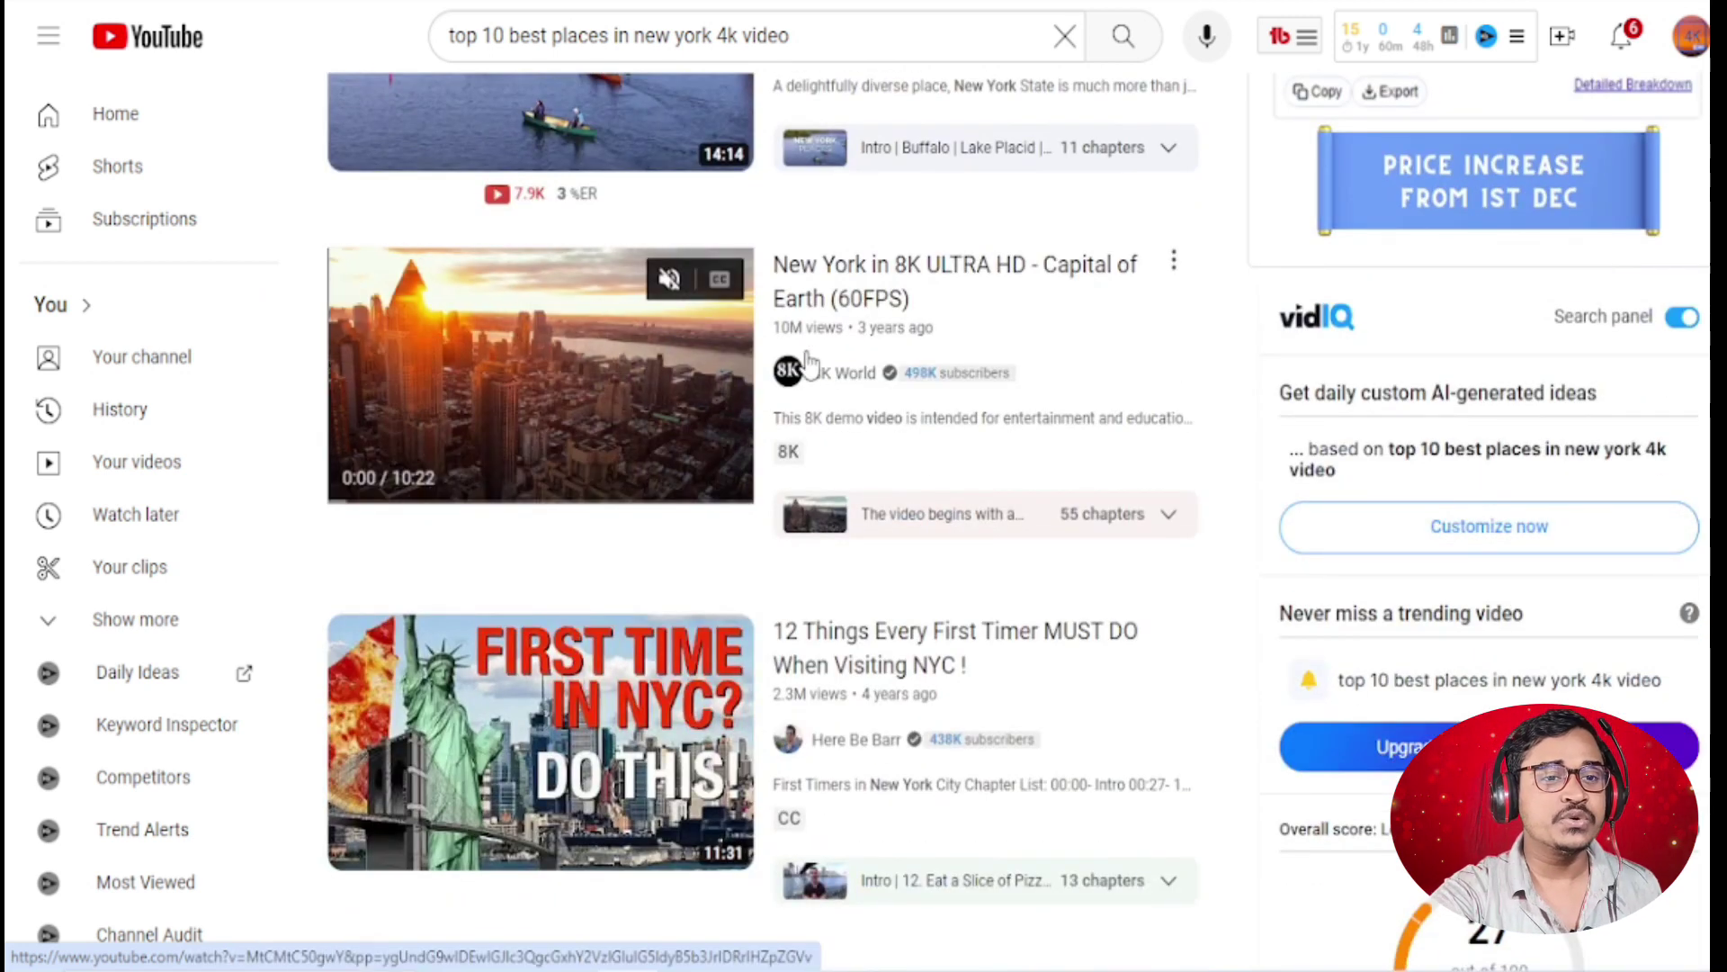
scroll(758, 488, "down", 3)
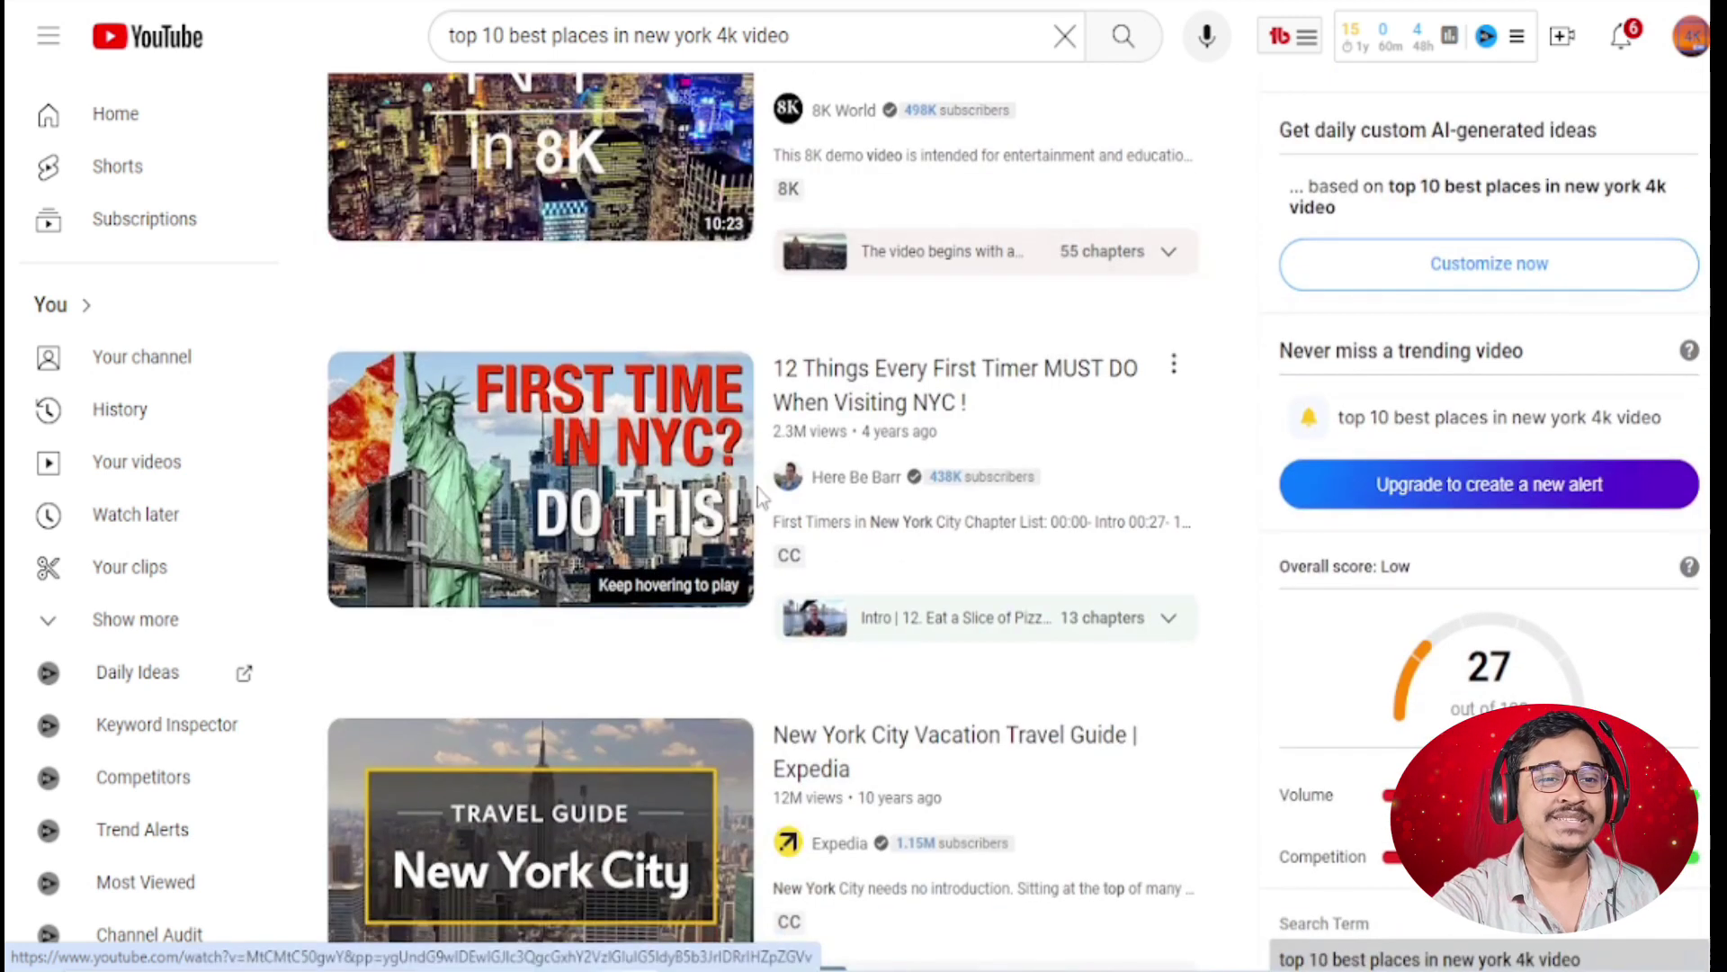
scroll(803, 466, "down", 4)
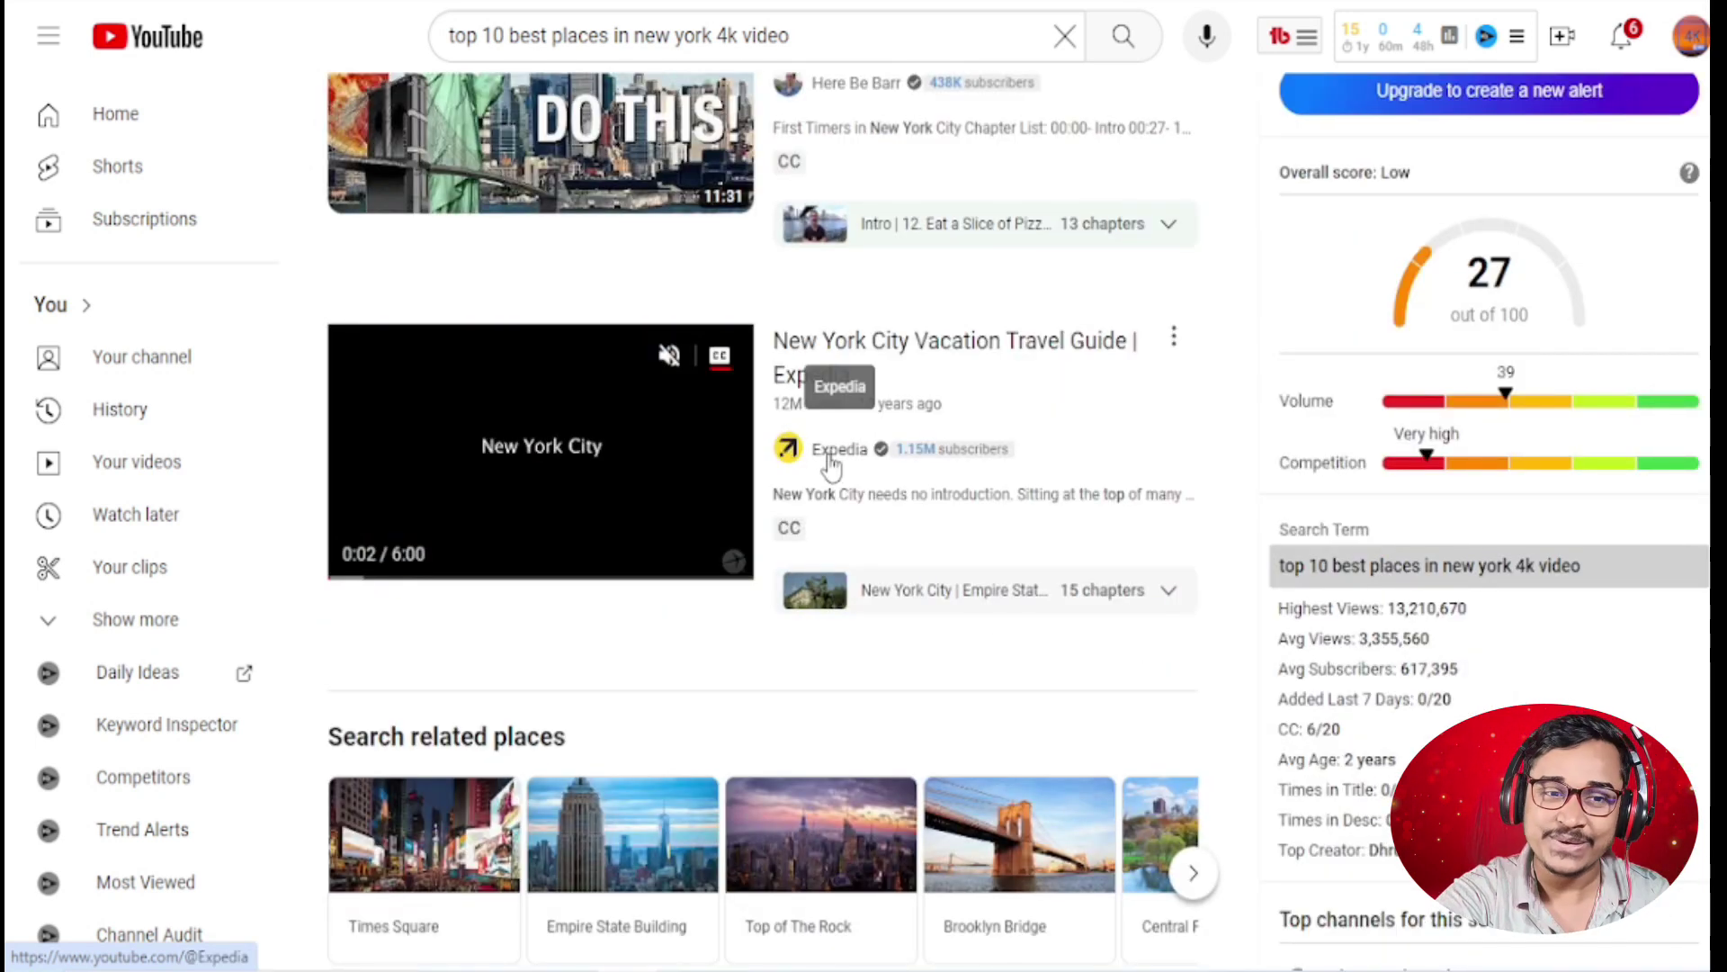
scroll(831, 466, "down", 4)
scroll(855, 539, "up", 4)
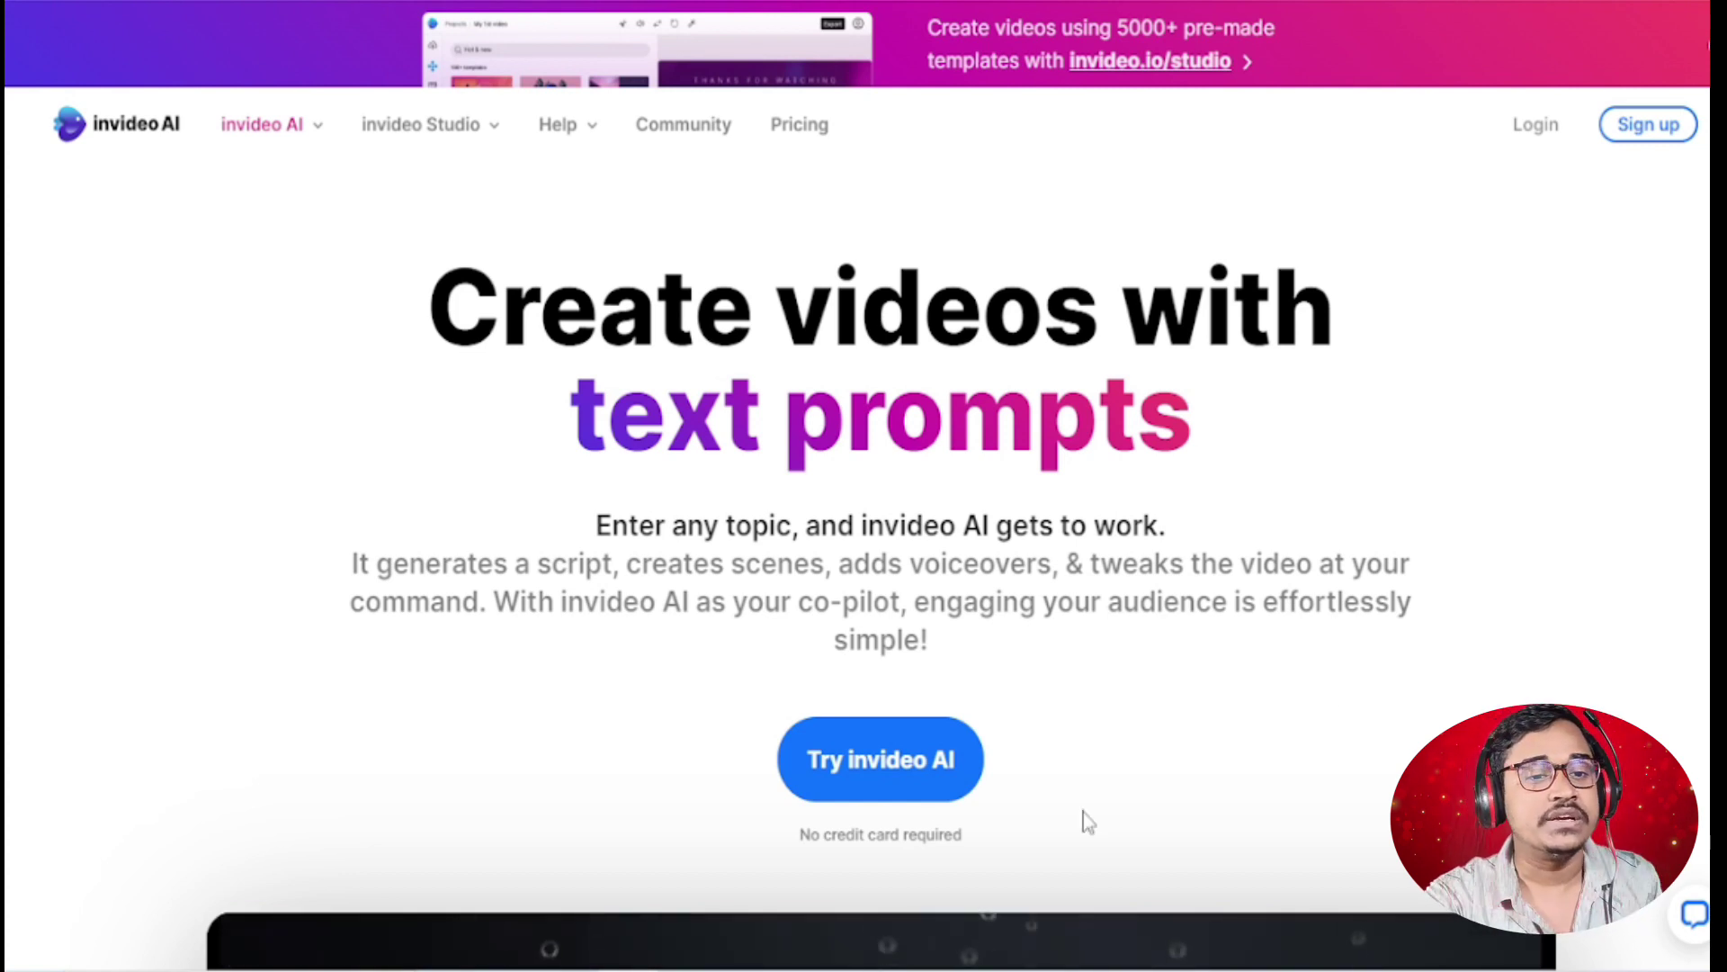
- Join invideo AI with Google, view the Free plan's usage under Subscription, then return Home
left_click(888, 779)
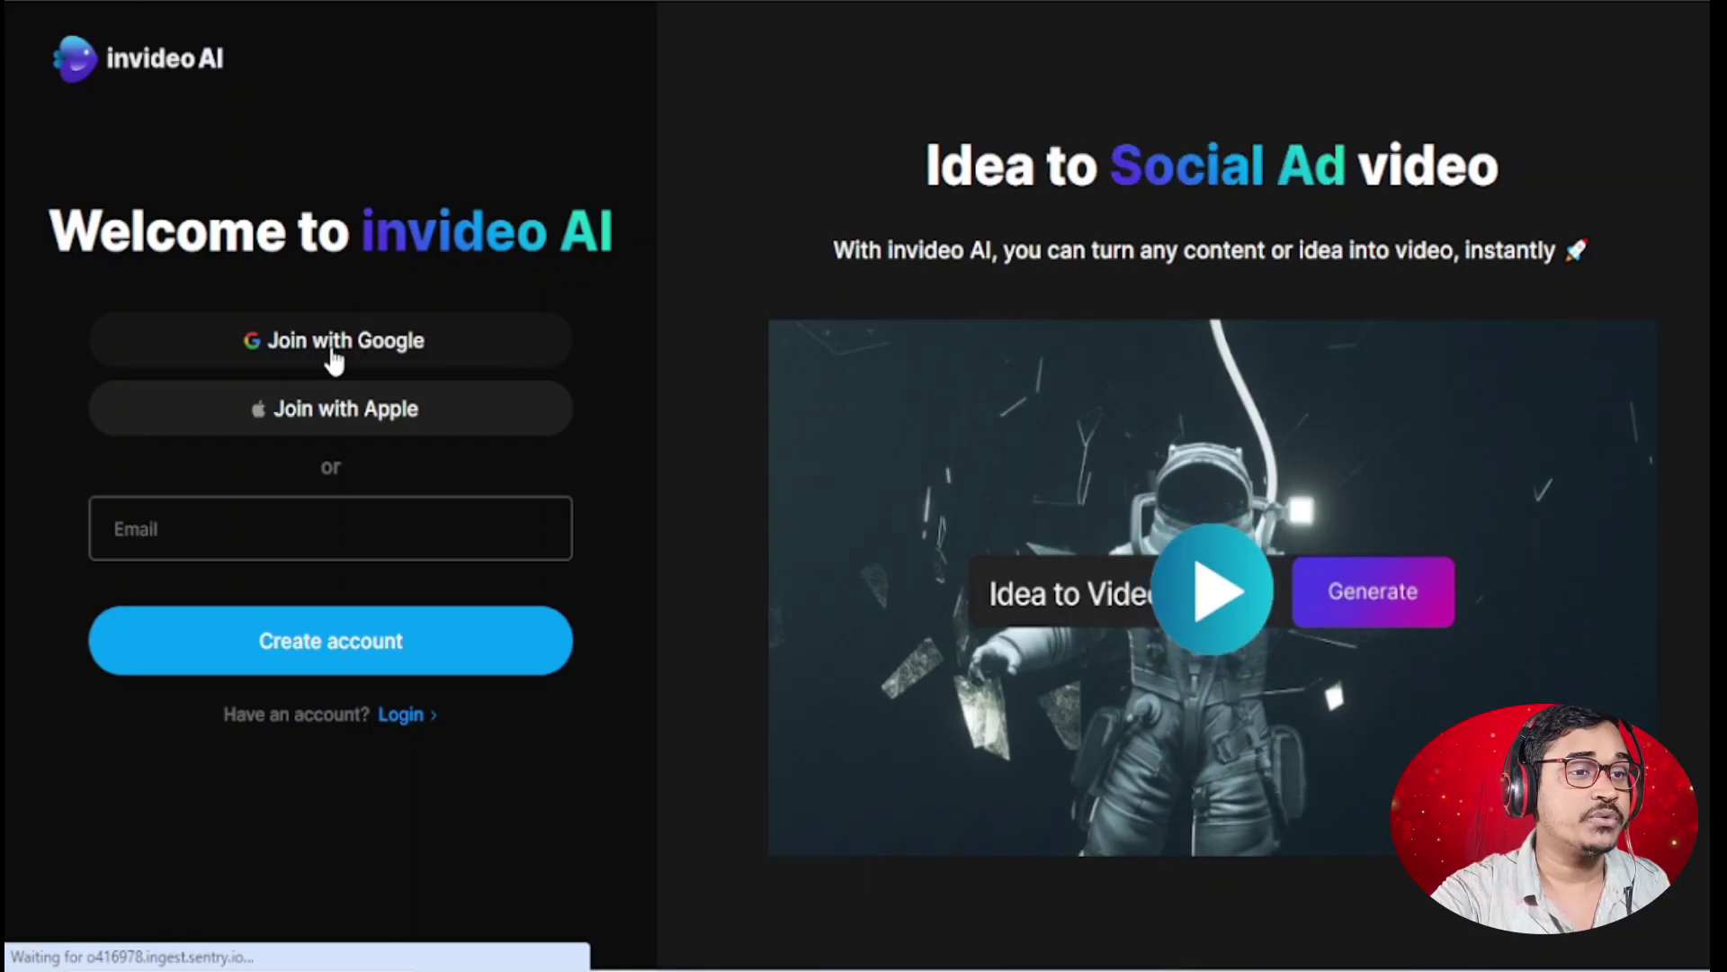
left_click(333, 353)
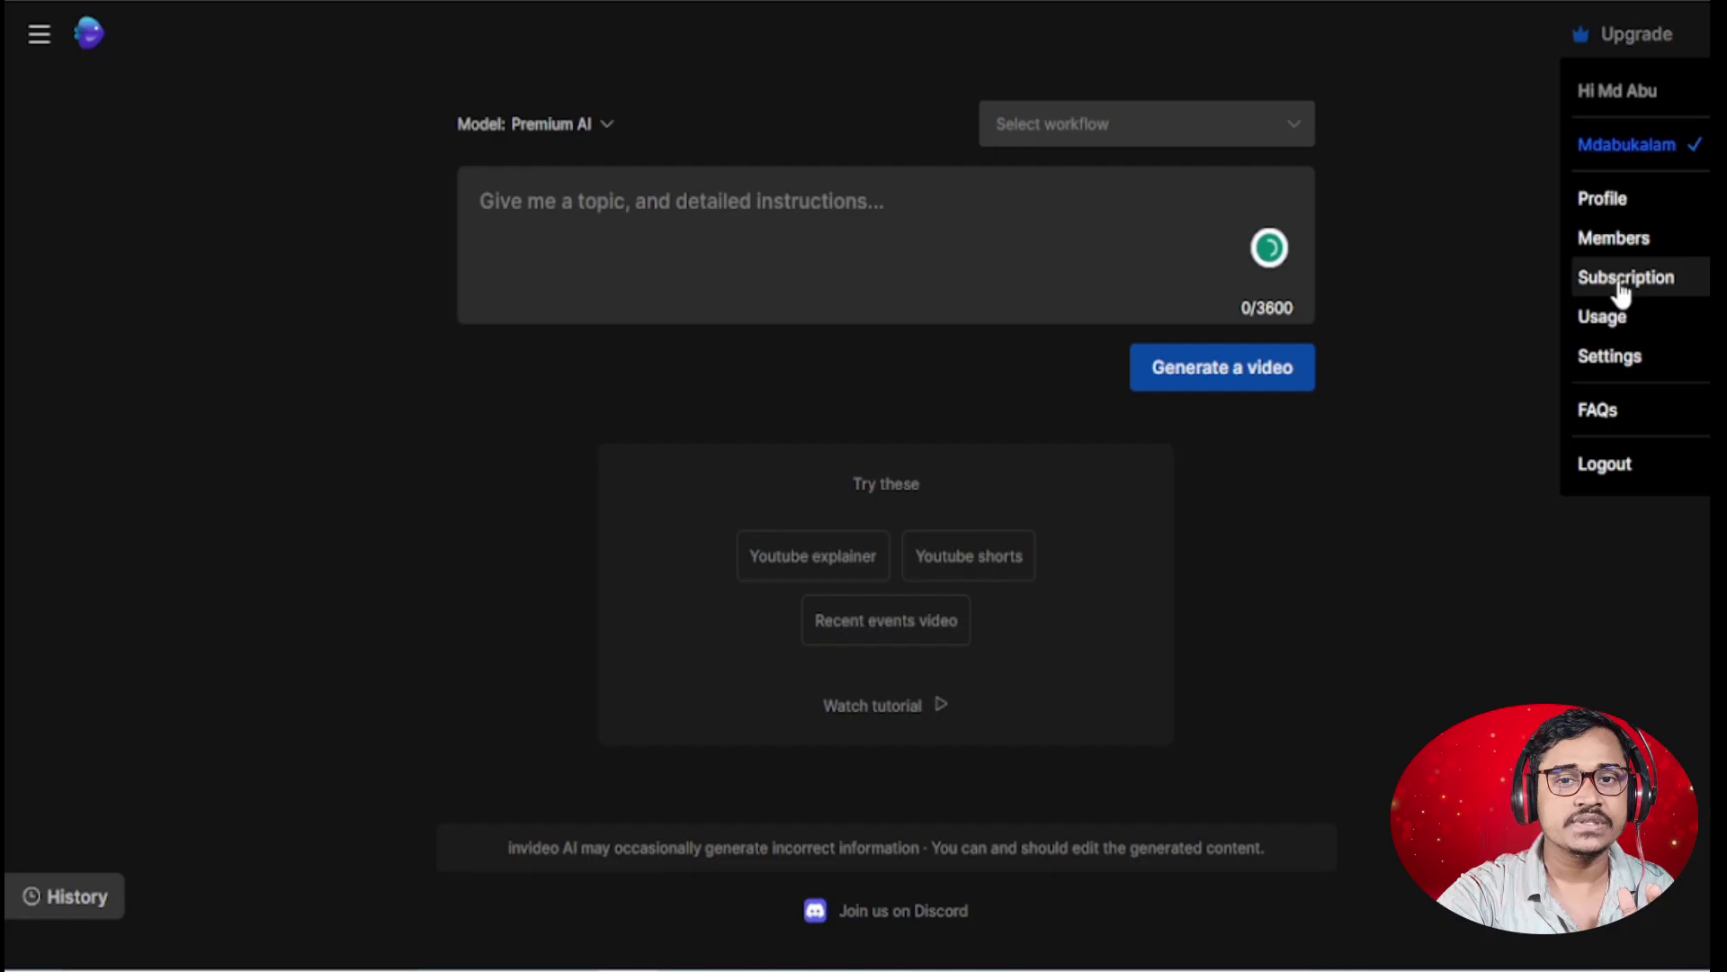
left_click(1617, 286)
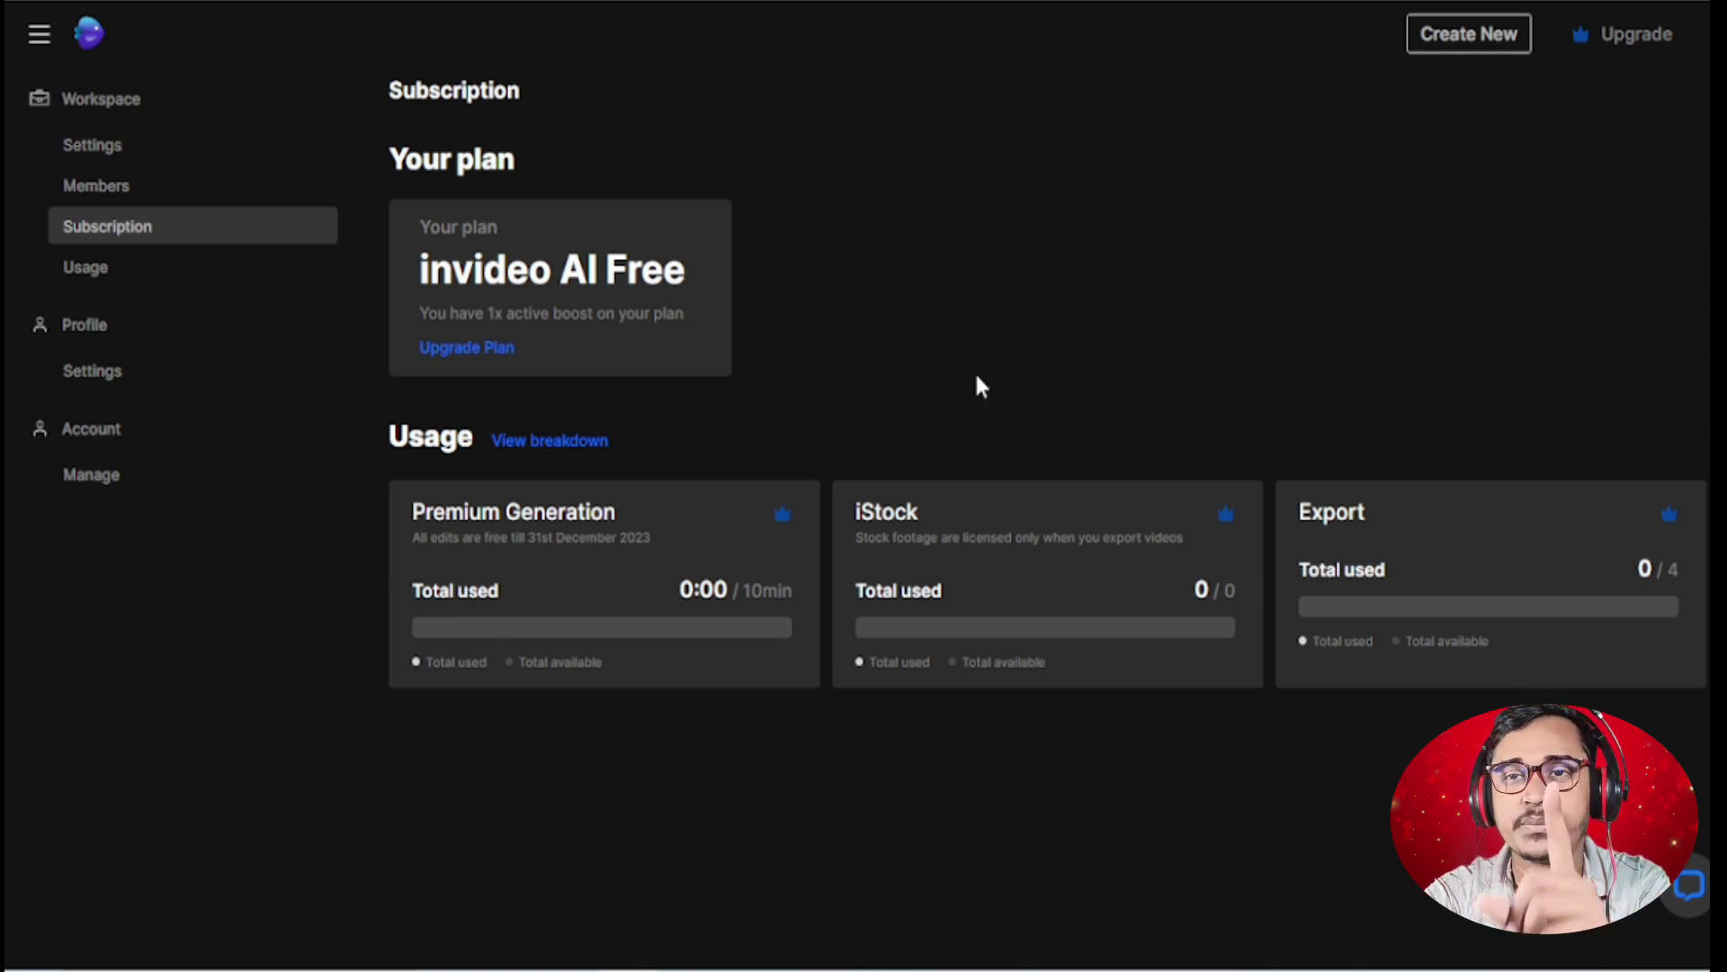
left_click(42, 40)
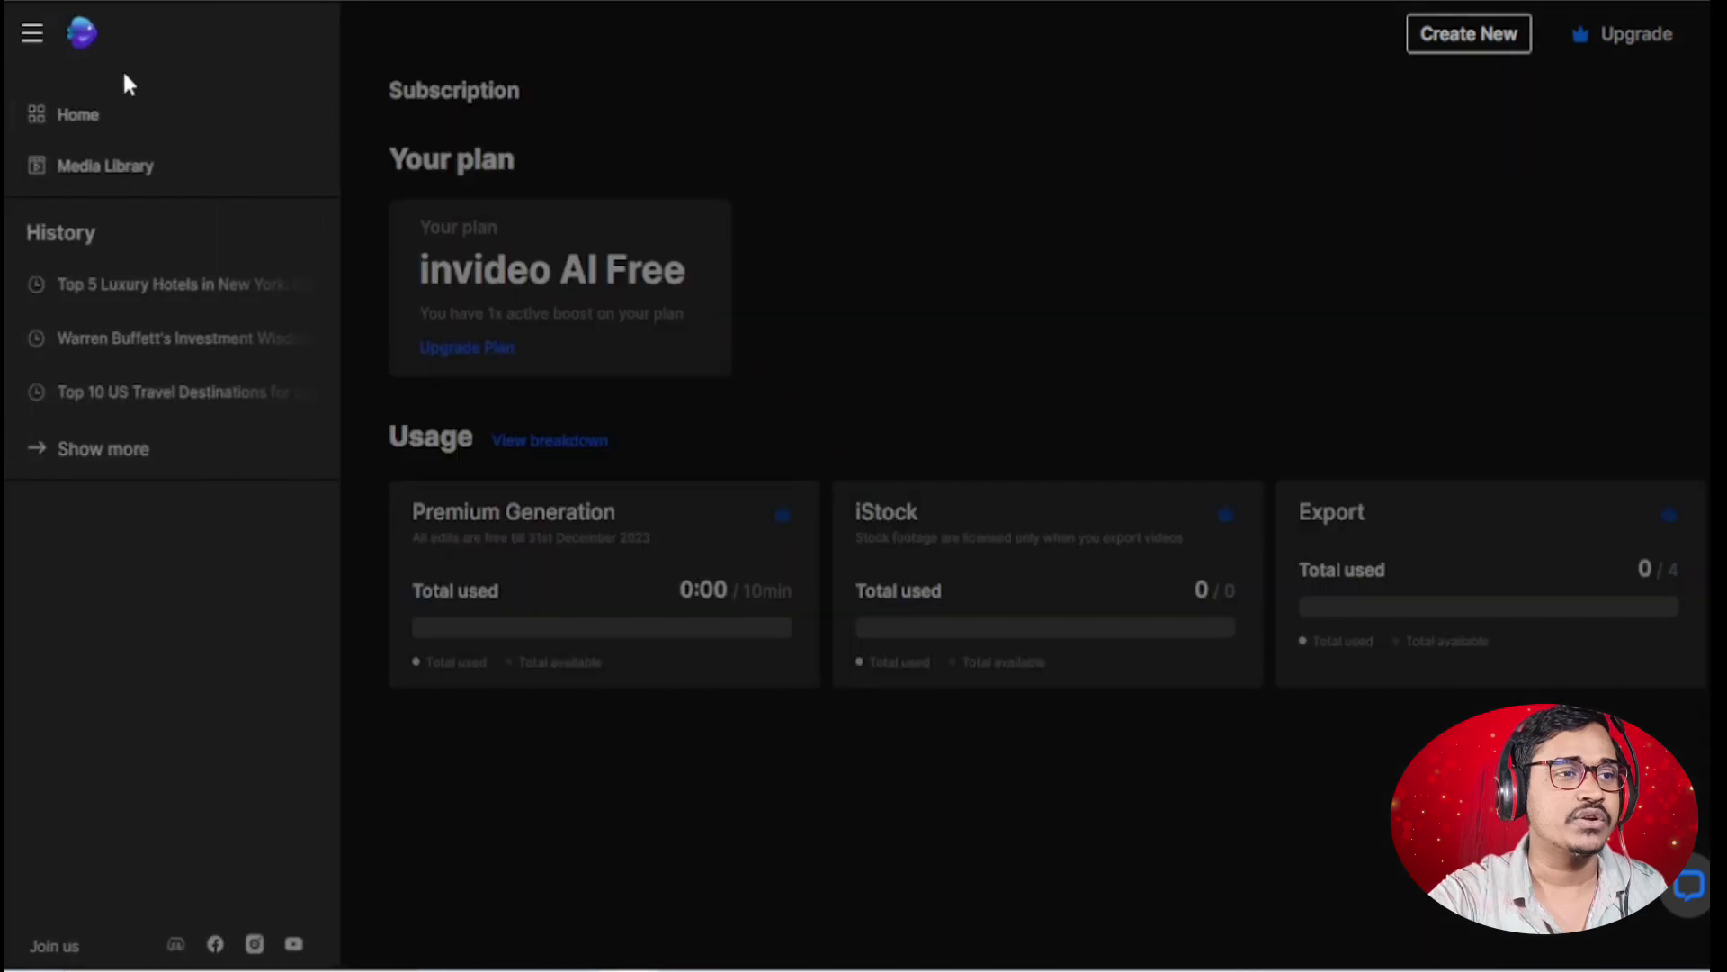
- Choose the Youtube explainer workflow and set the video length to 3 minutes
left_click(165, 132)
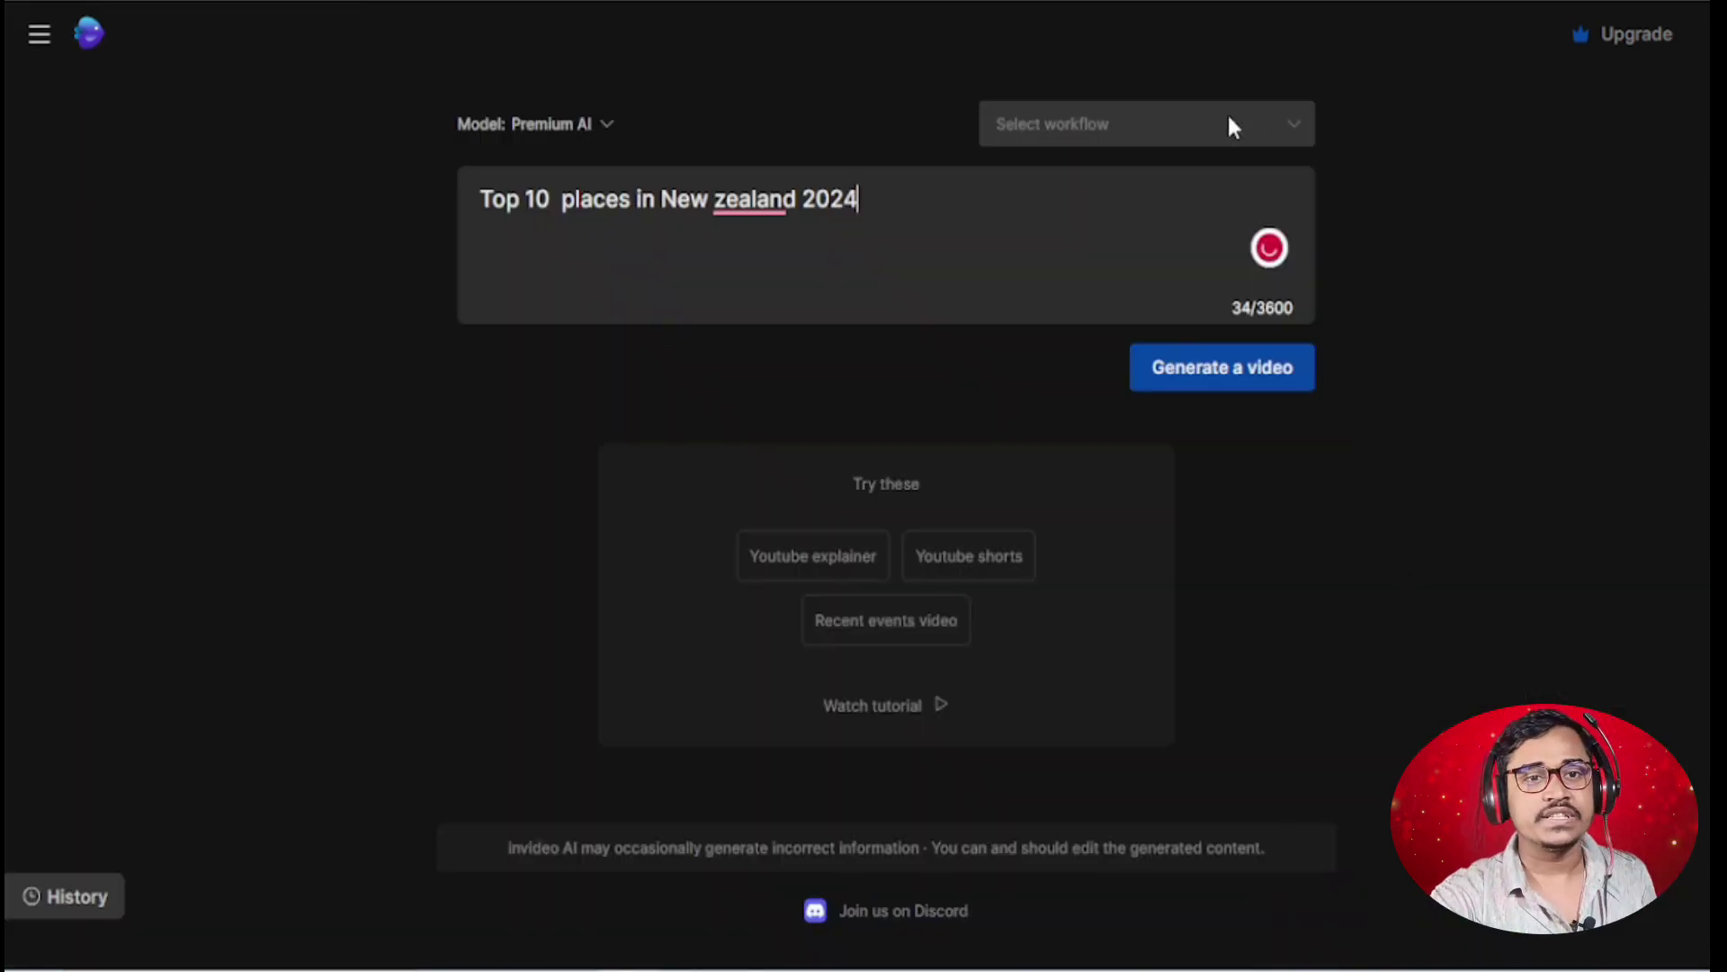
left_click(1223, 124)
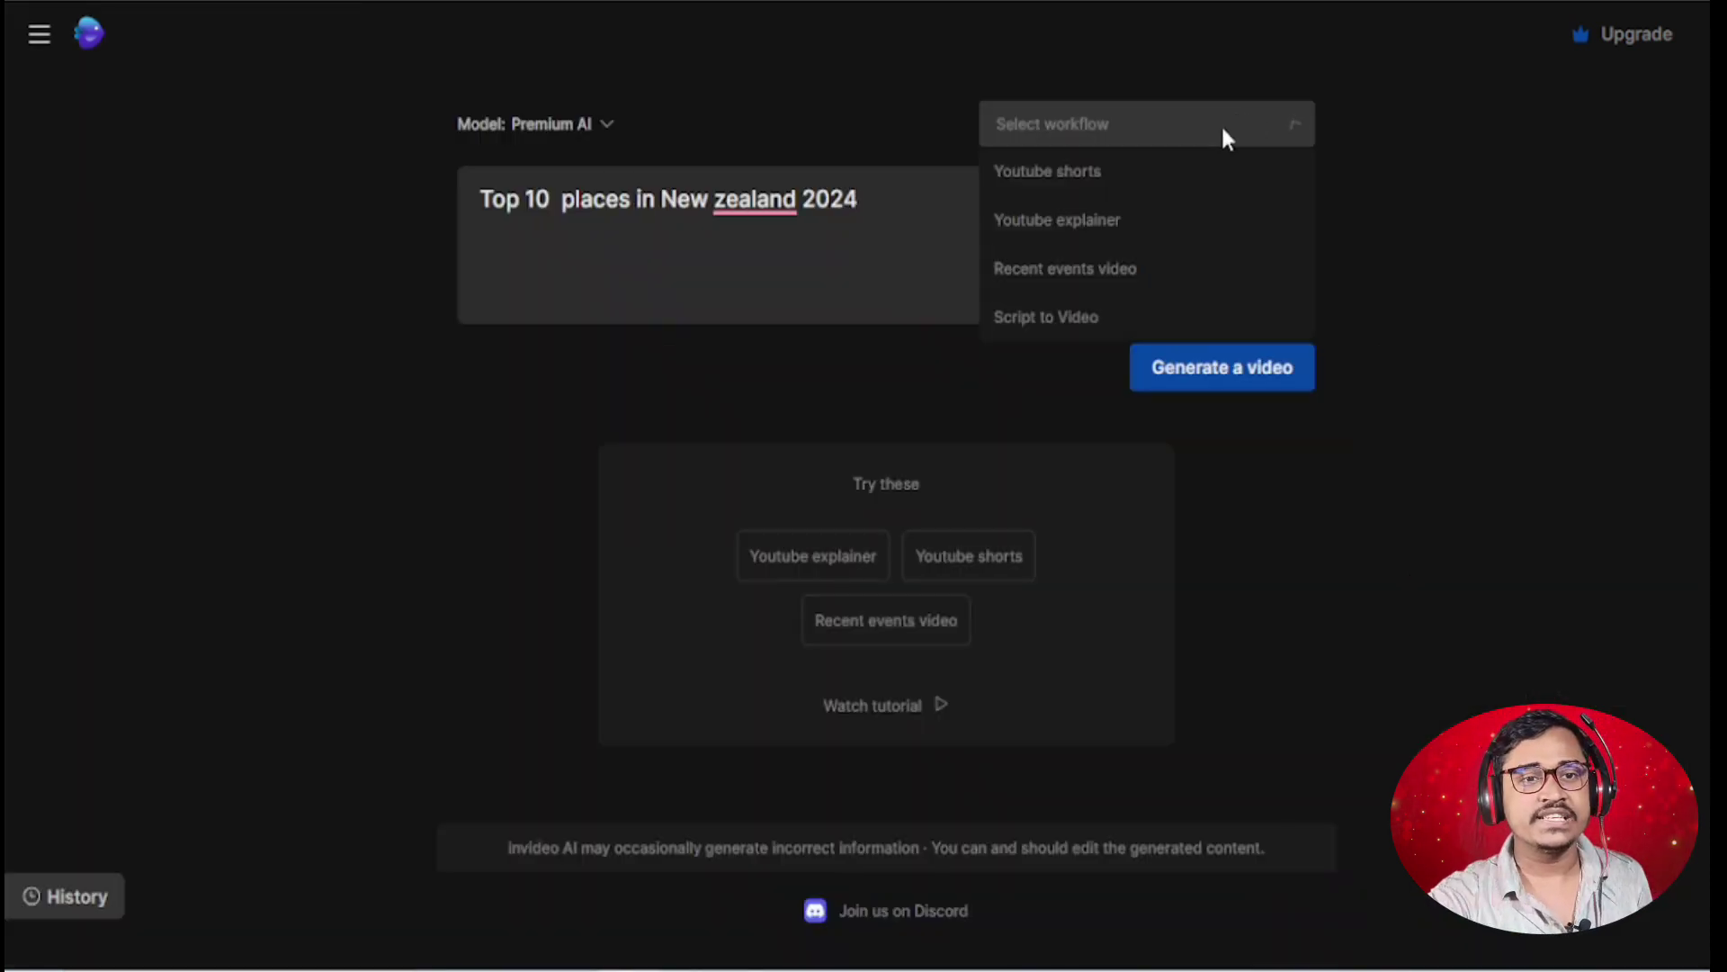
left_click(1087, 232)
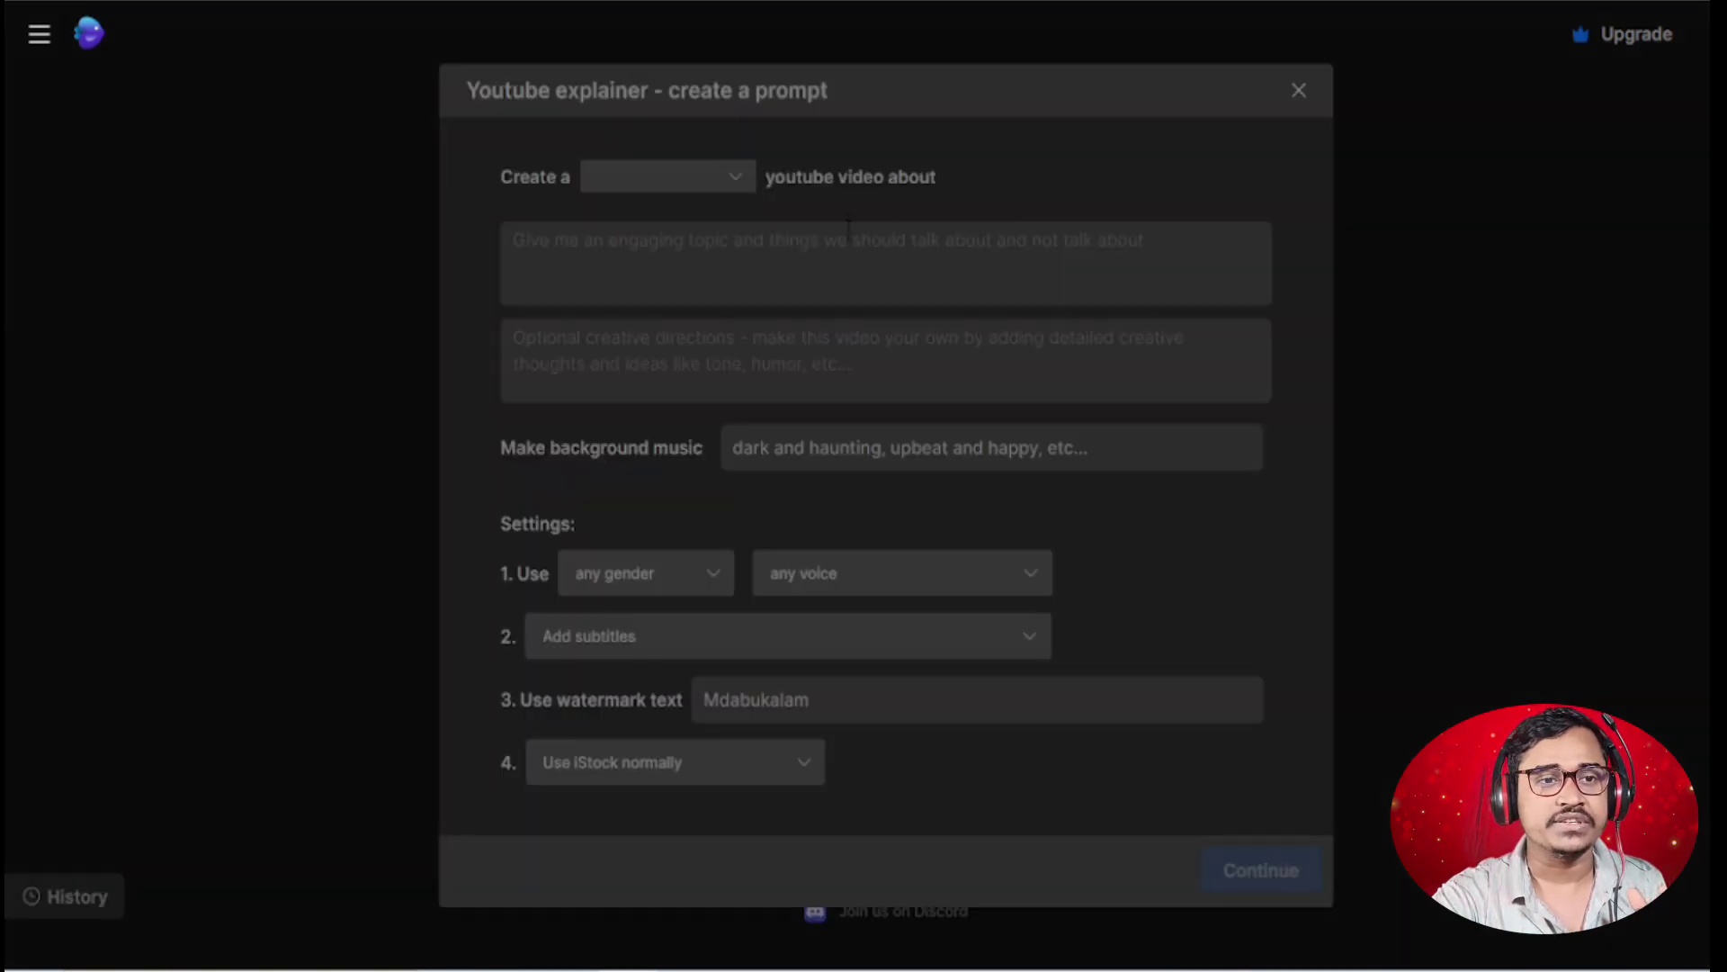
left_click(736, 176)
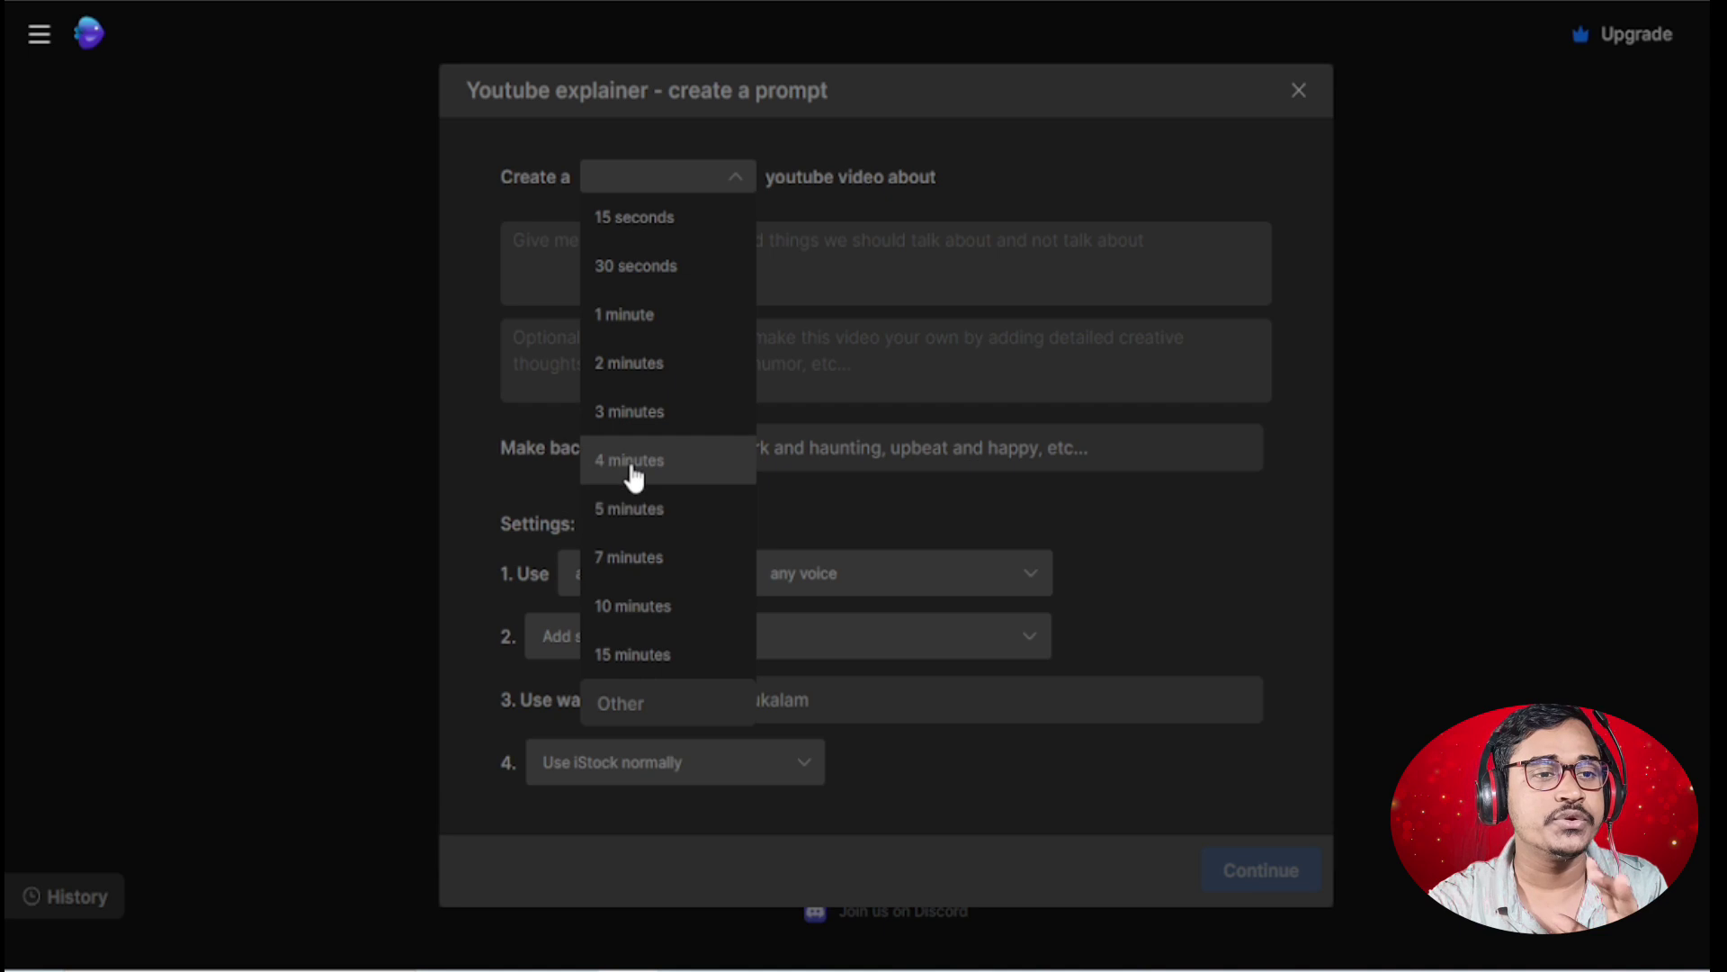
left_click(633, 414)
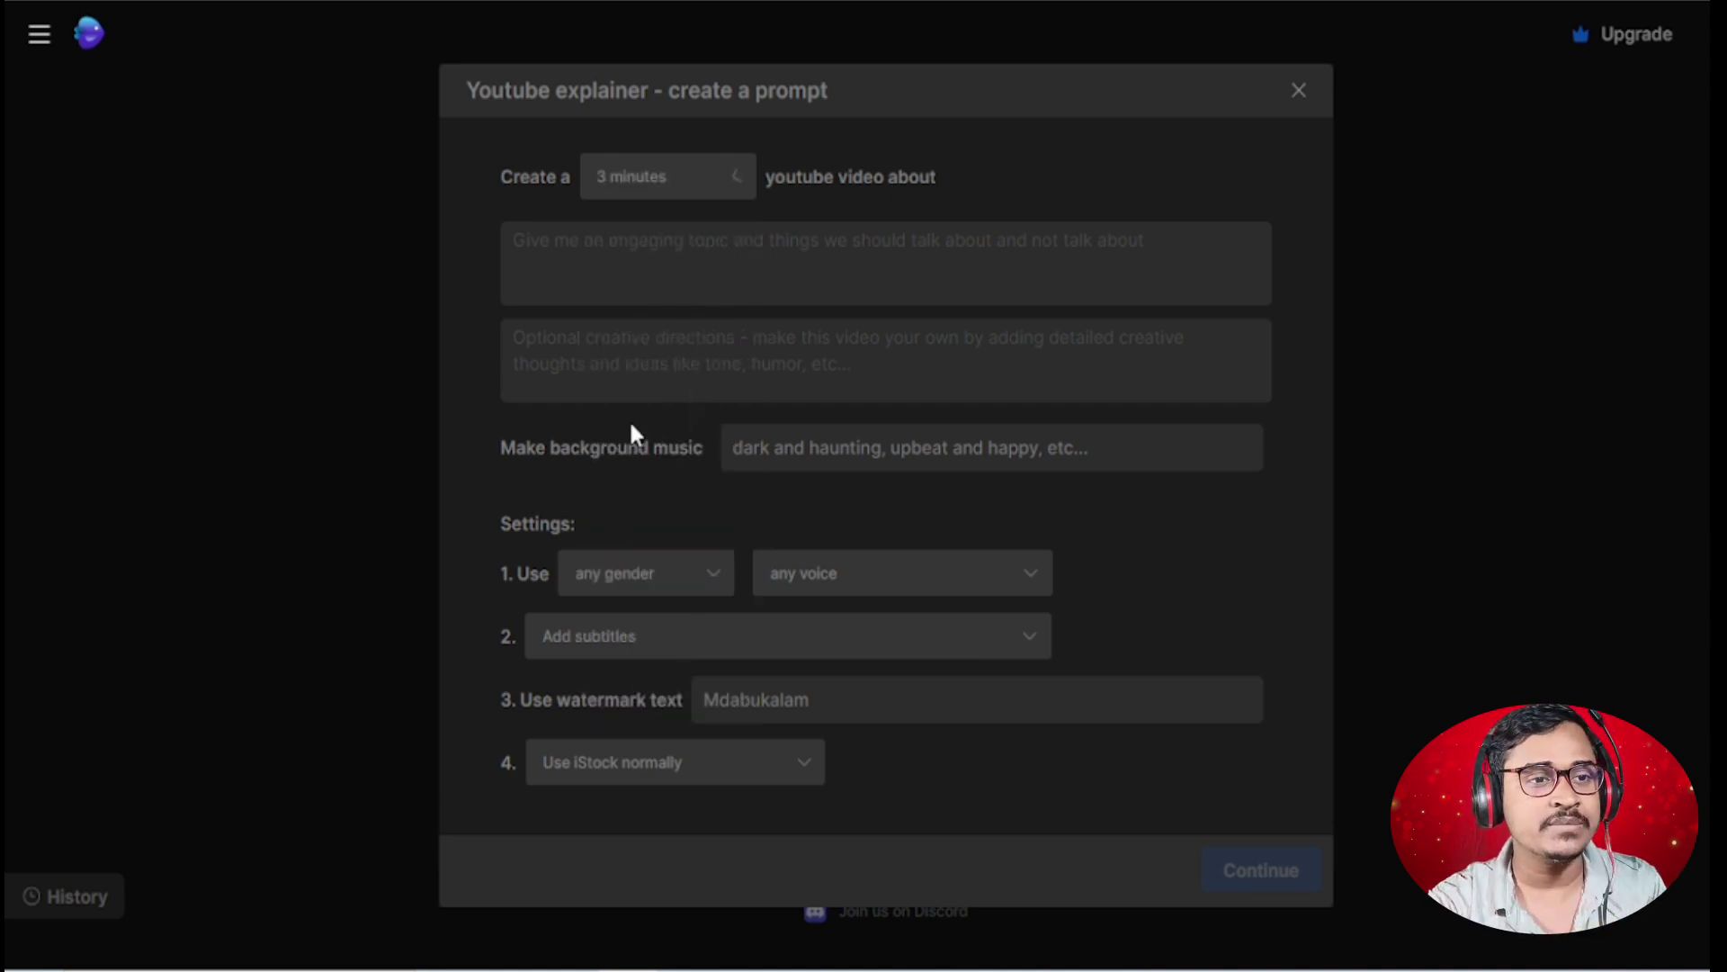
- Enter the topic 'Top 10 places in New Zealand for travel 2024', correcting Zealand's capitalisation
left_click(617, 253)
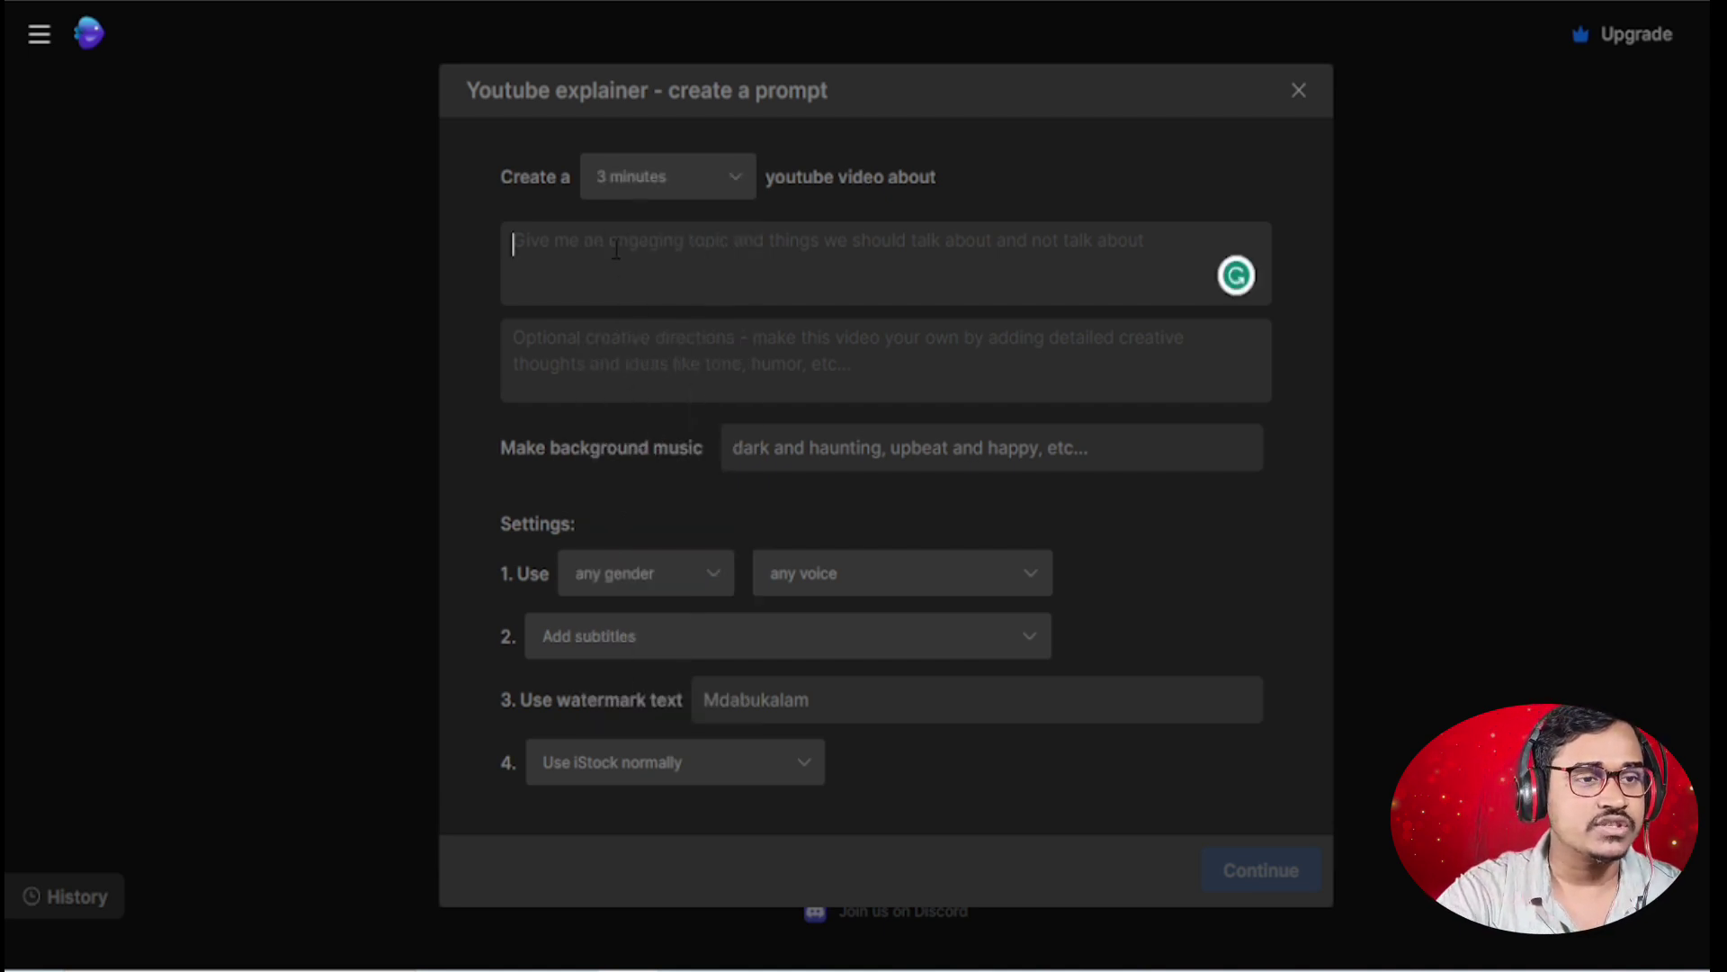
type("Top")
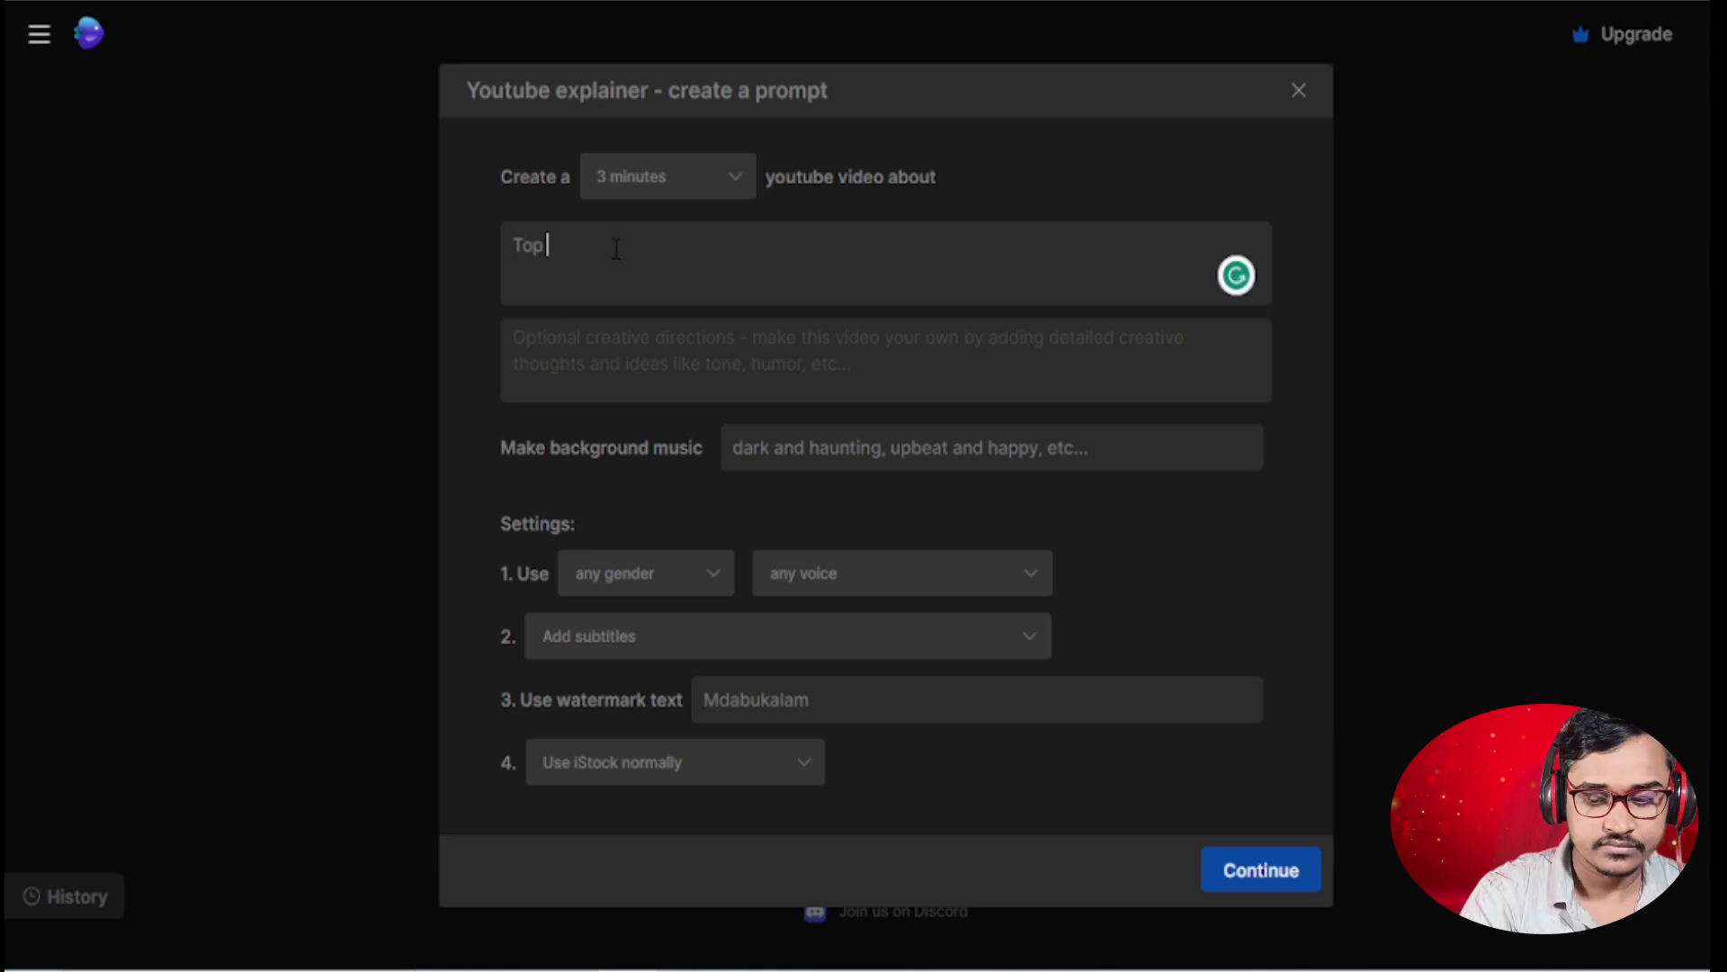
type(" 10 pla")
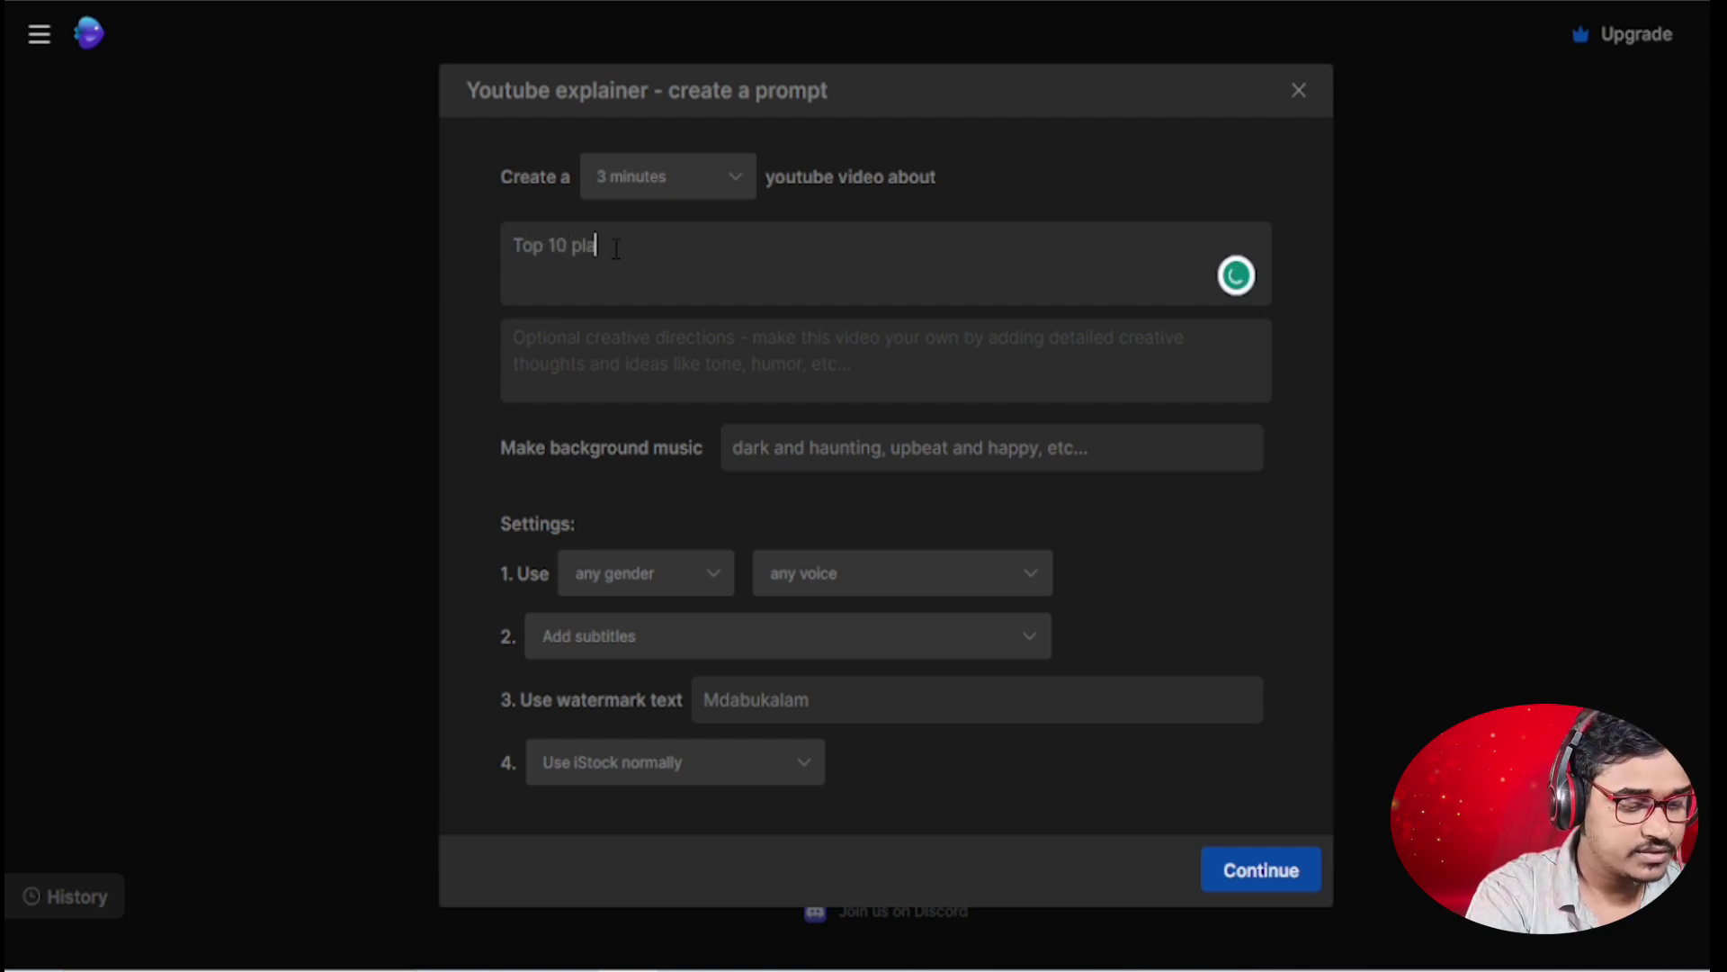
type("ces in")
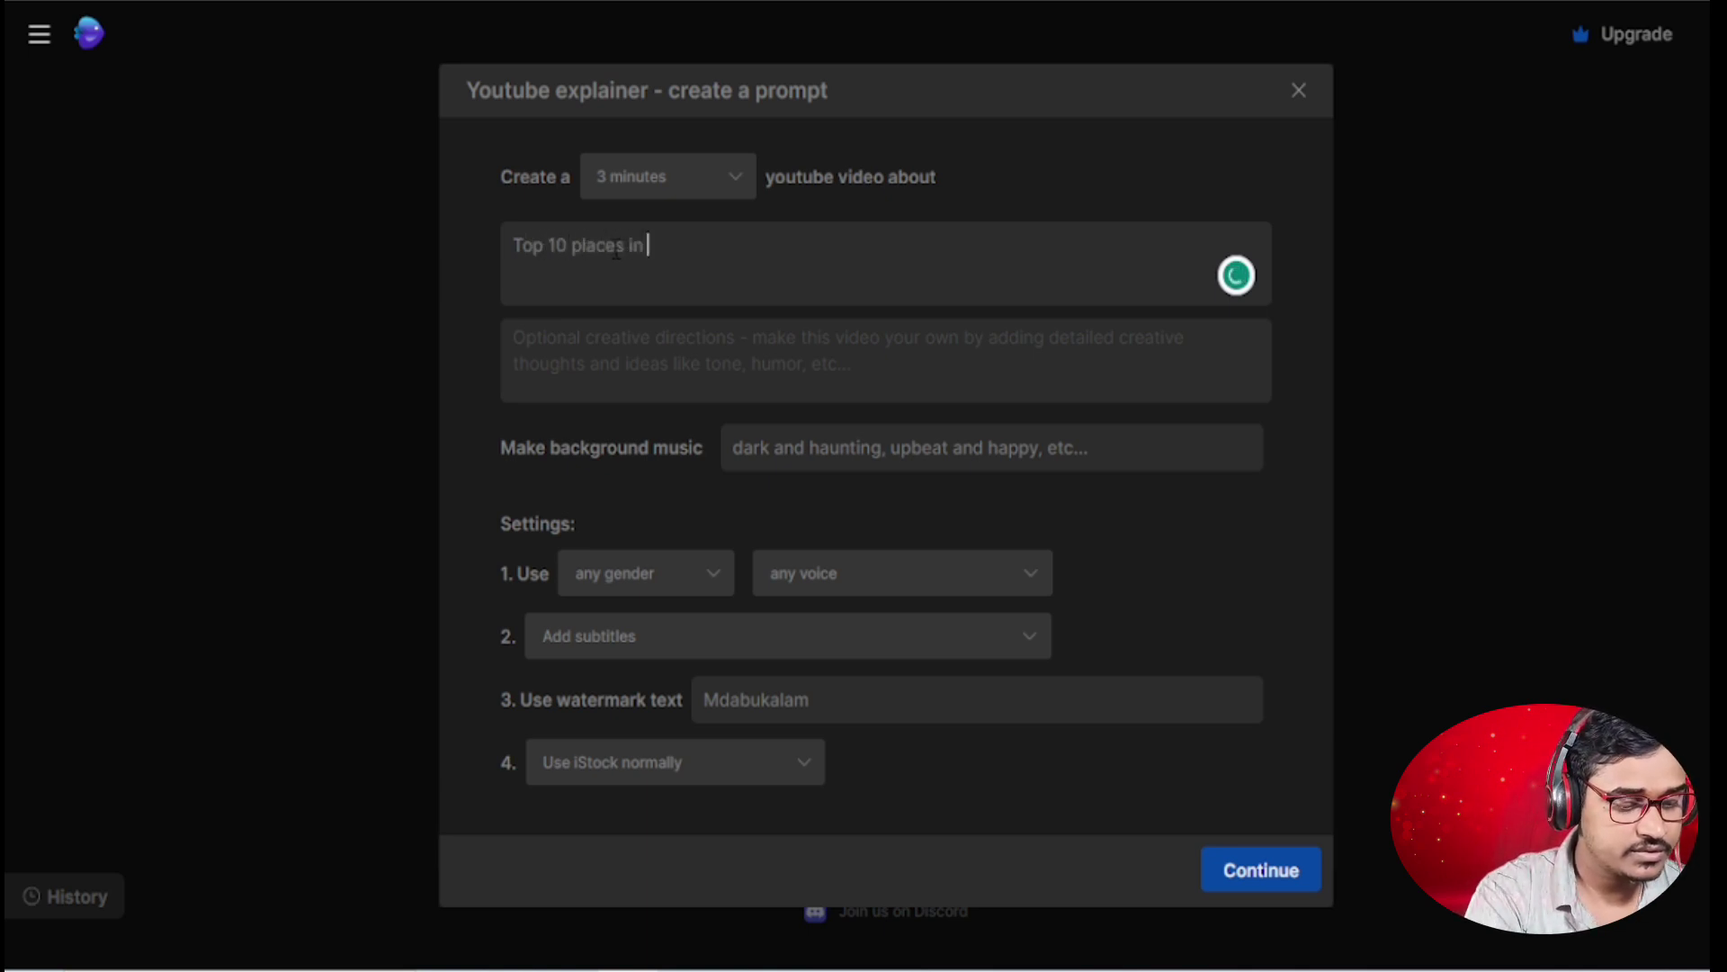
type(" New z")
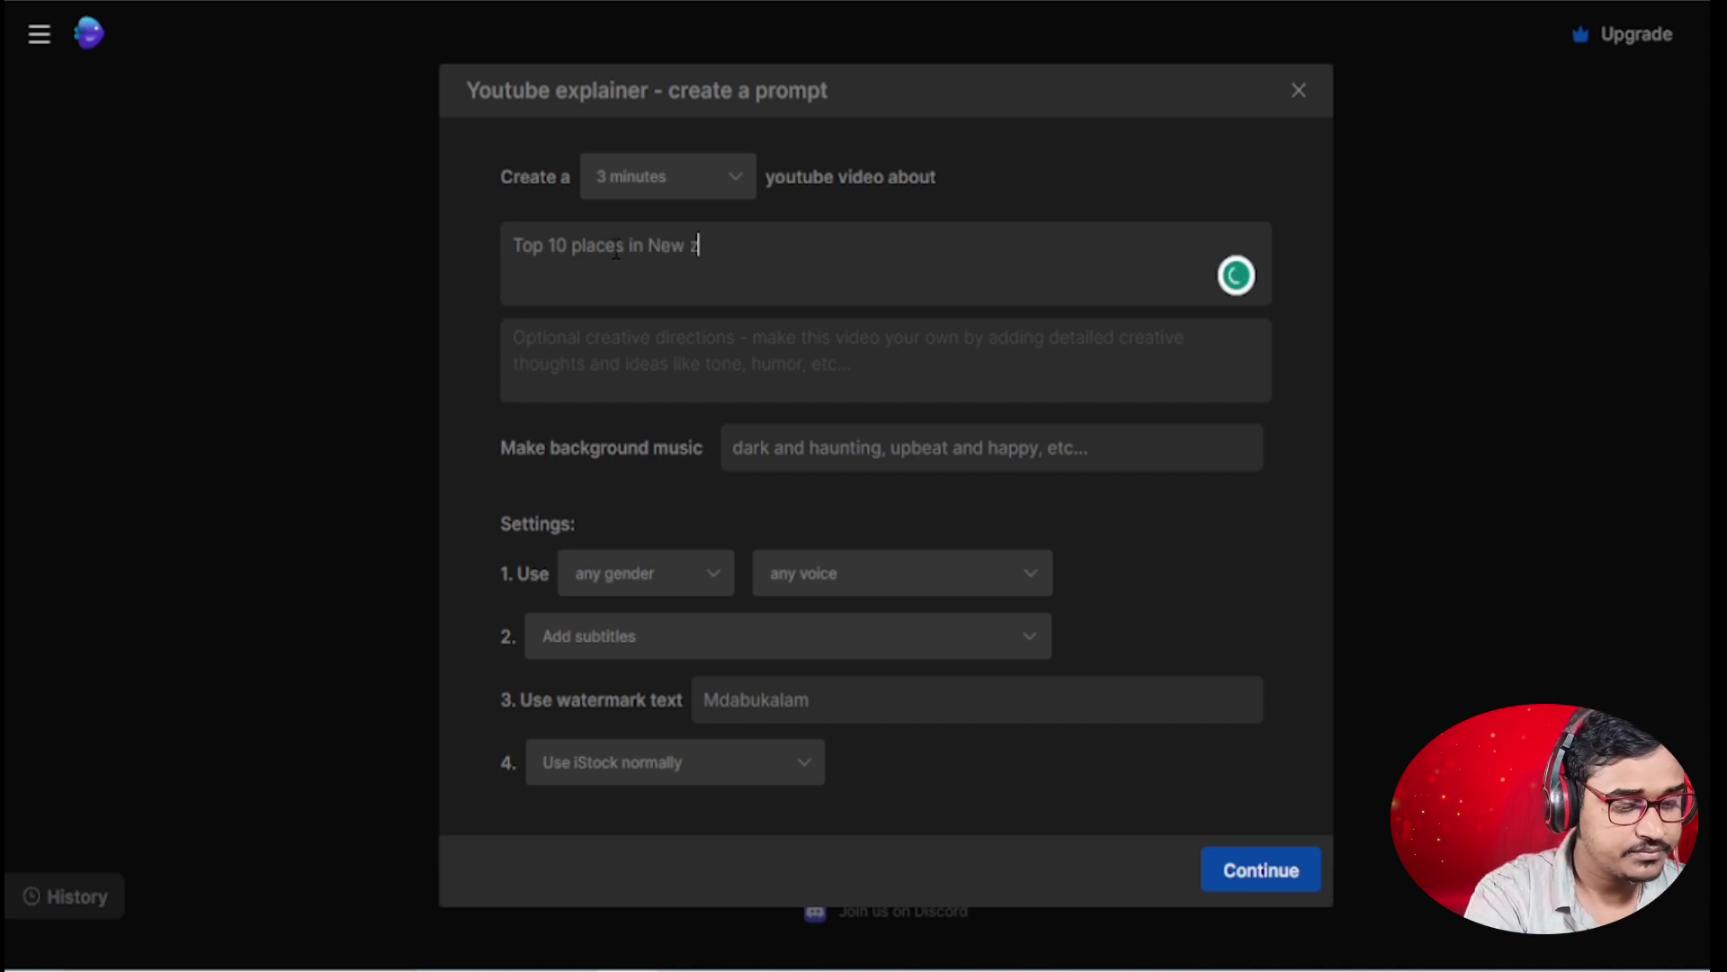
type("ealam")
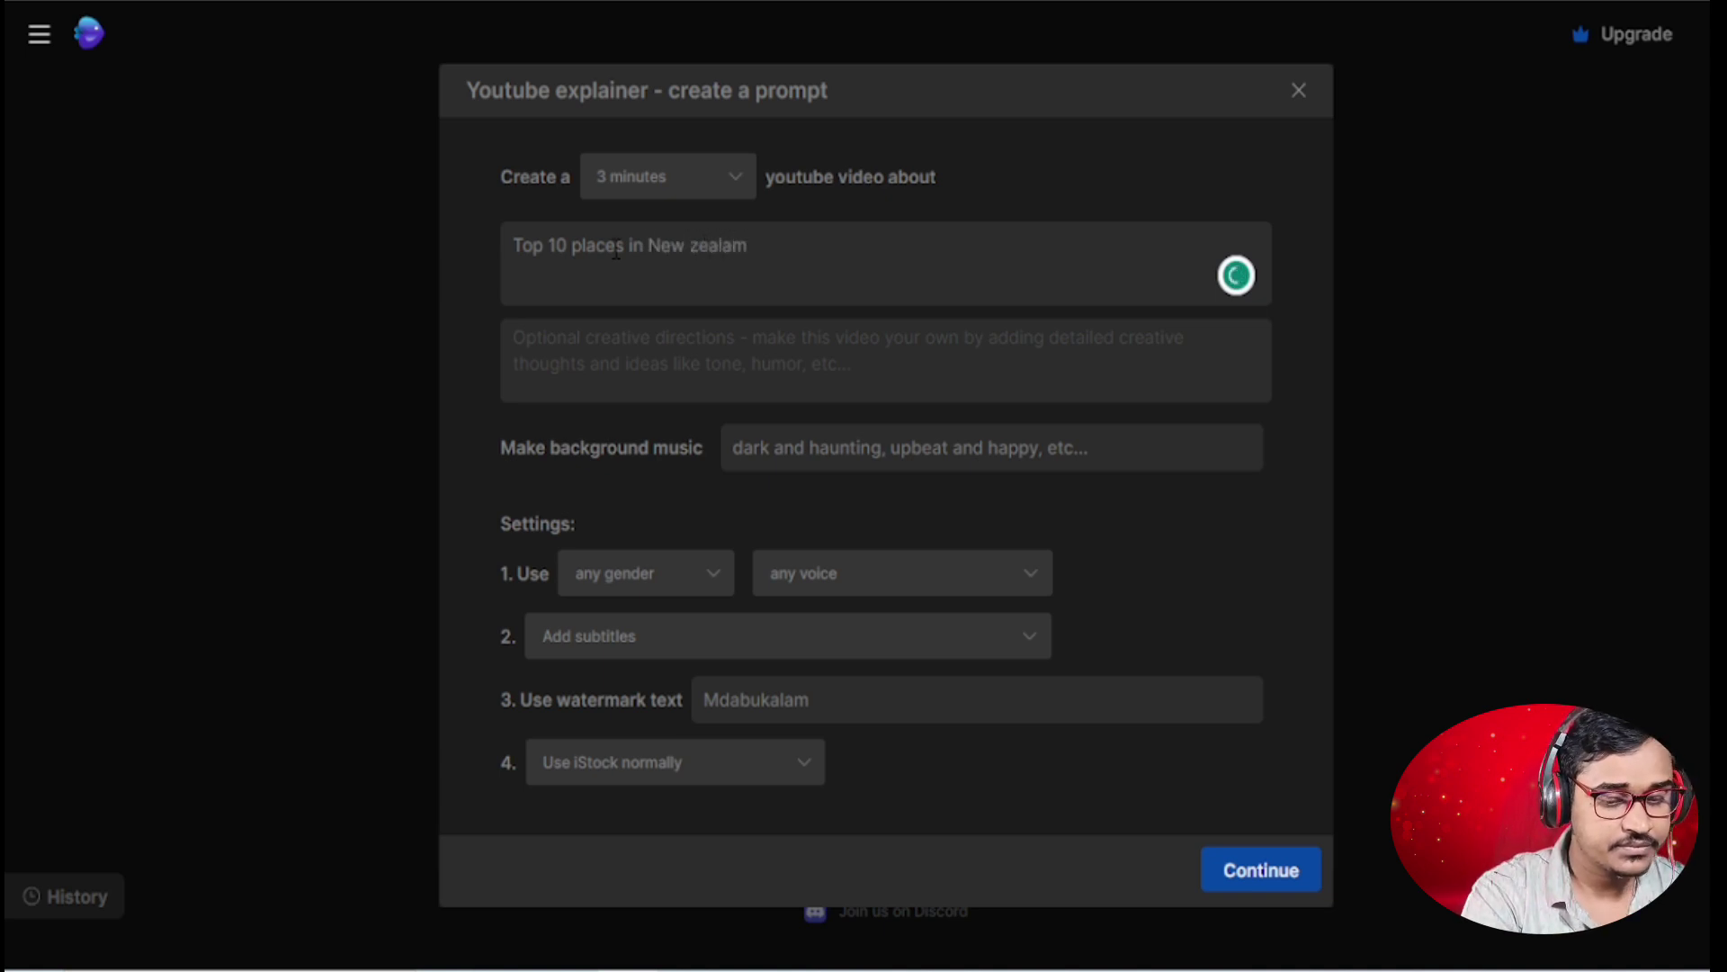
key("BackSpace")
type("nd")
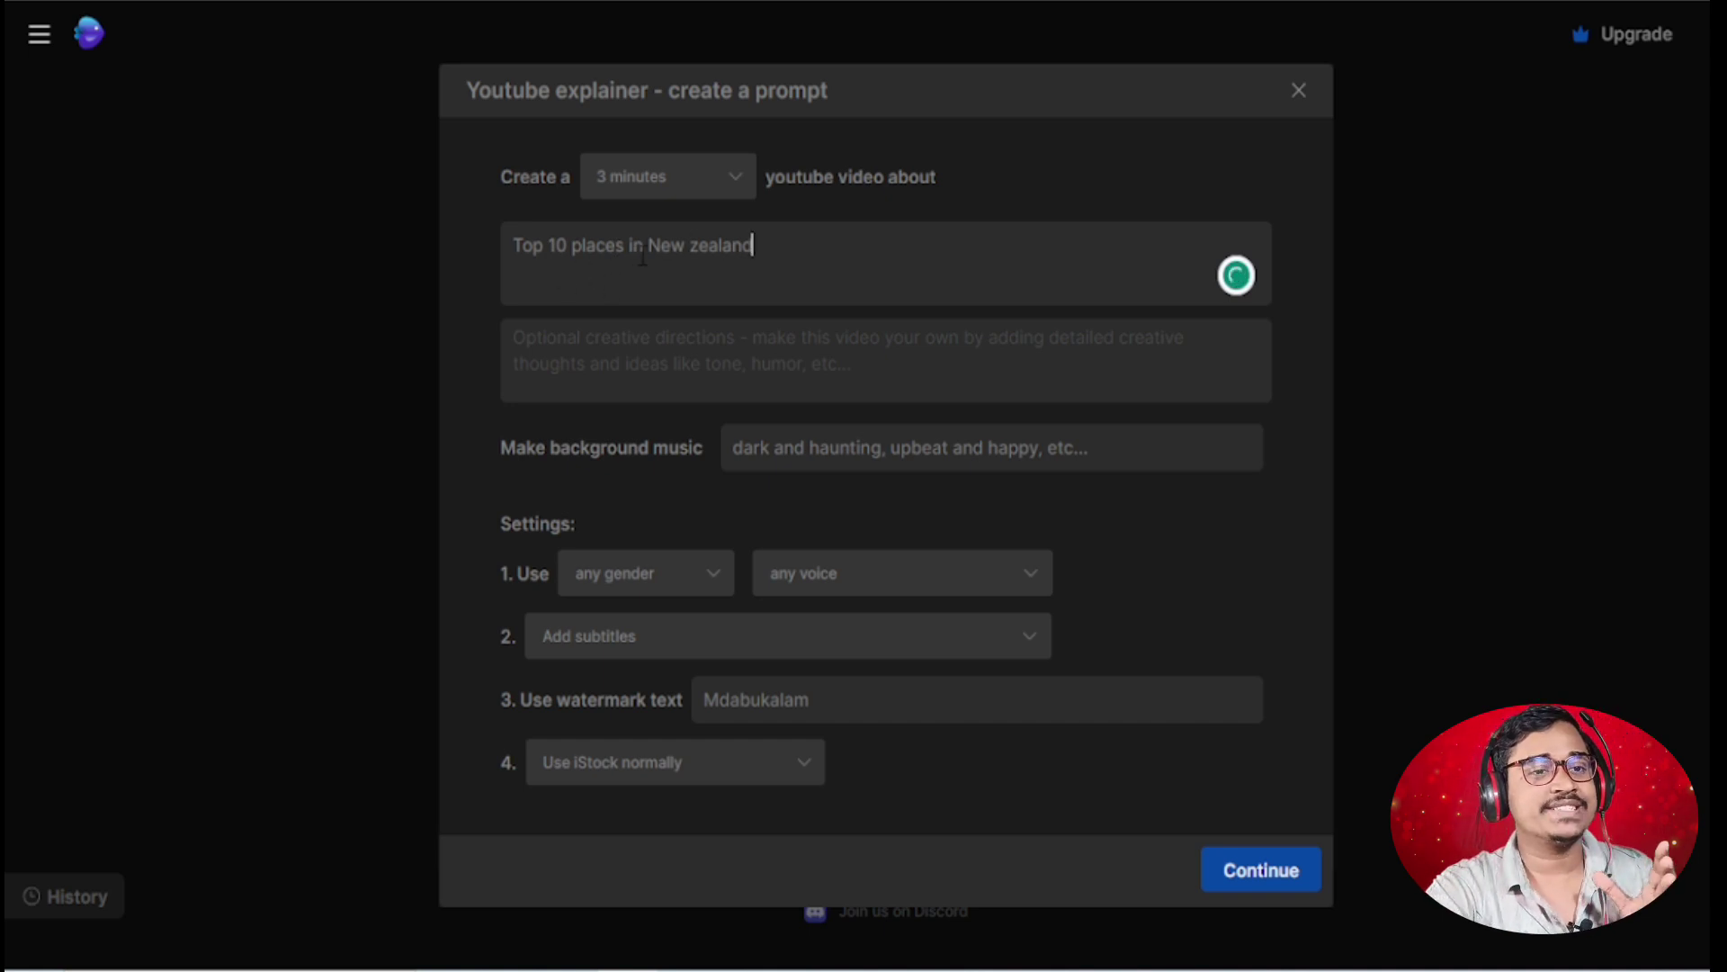
type(" f")
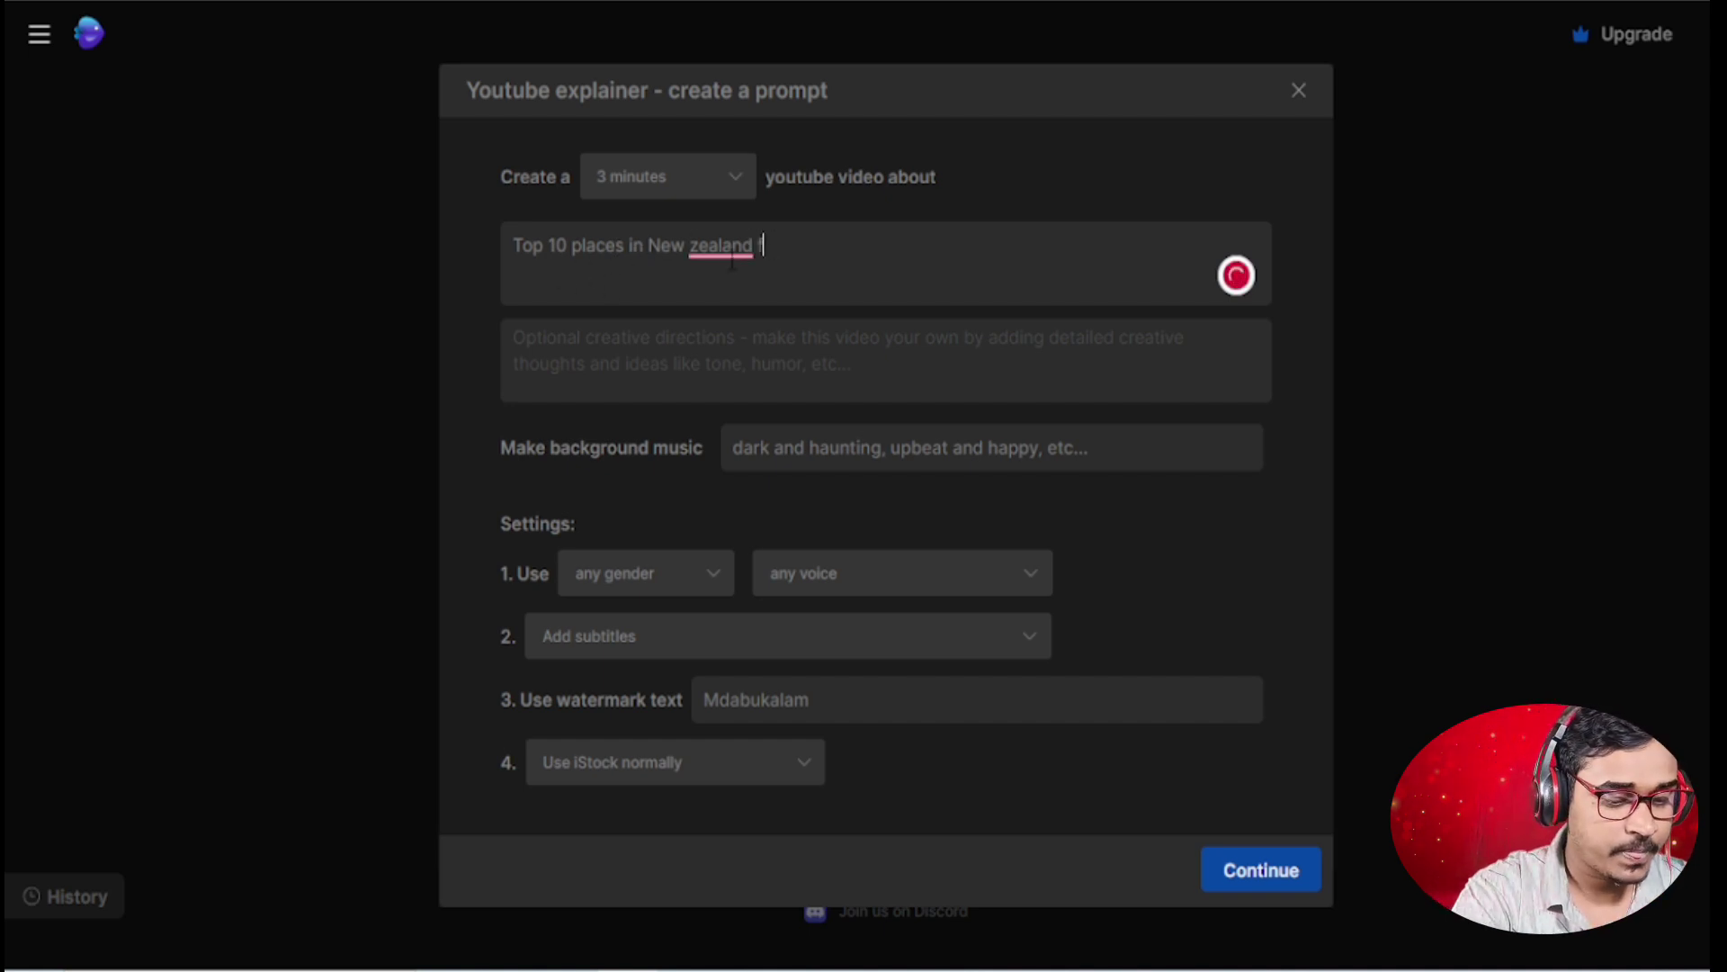
type("or trave")
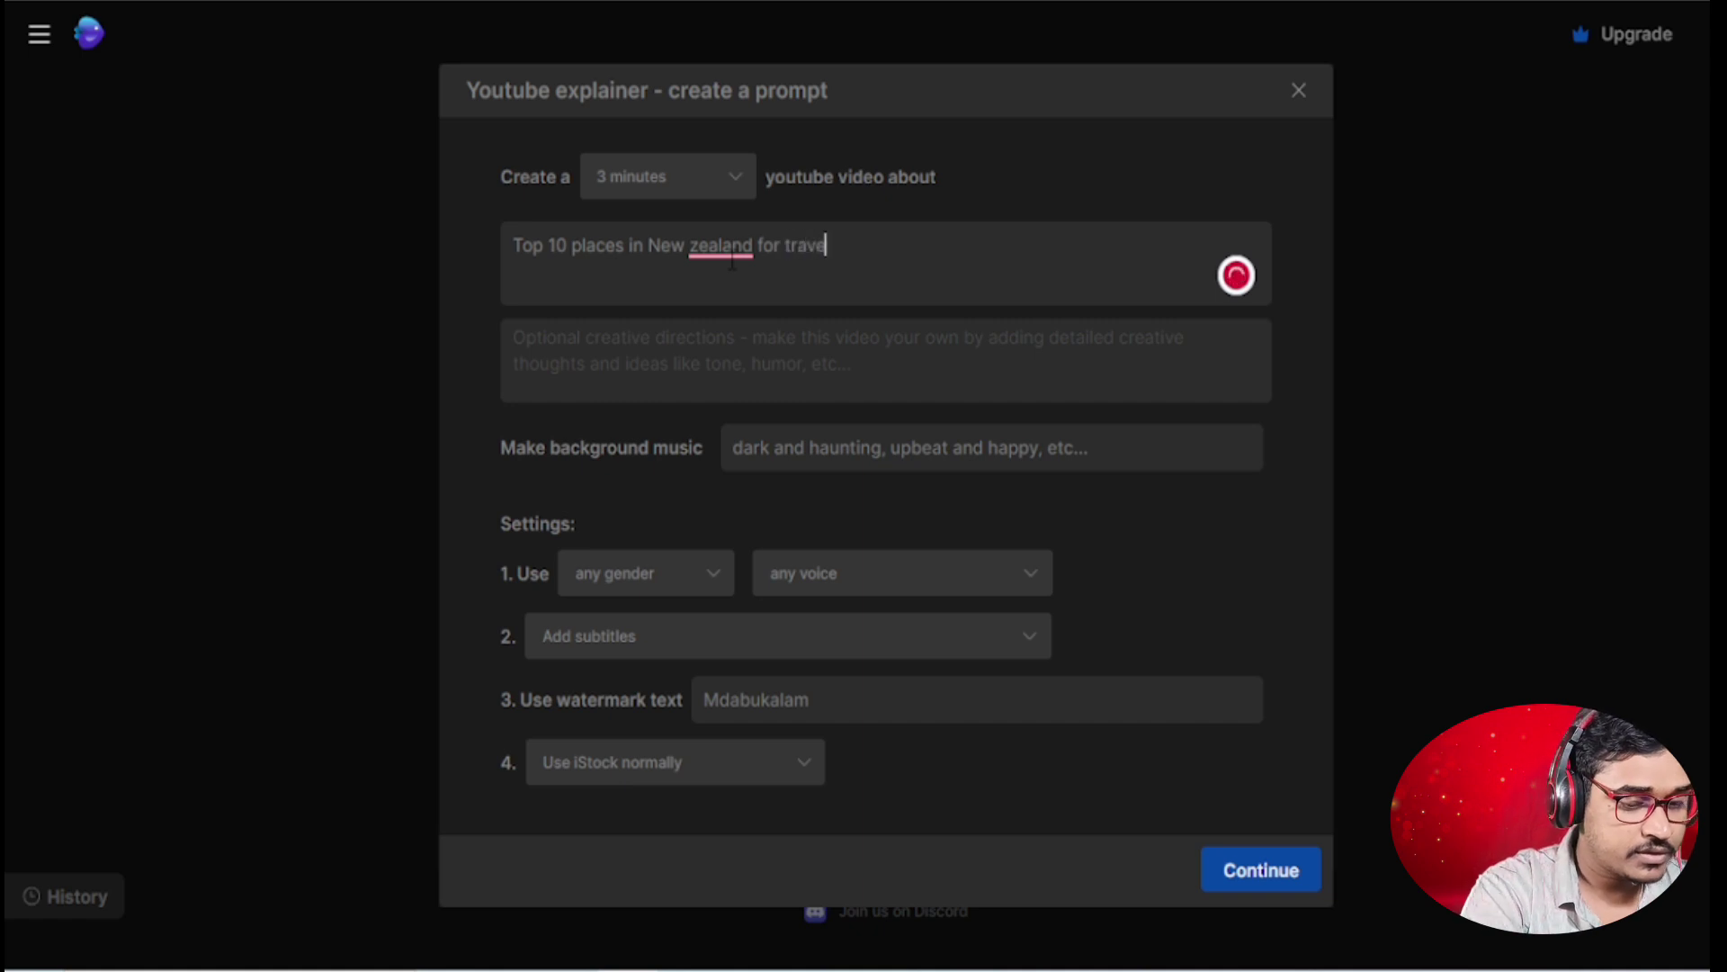
type("l 2024")
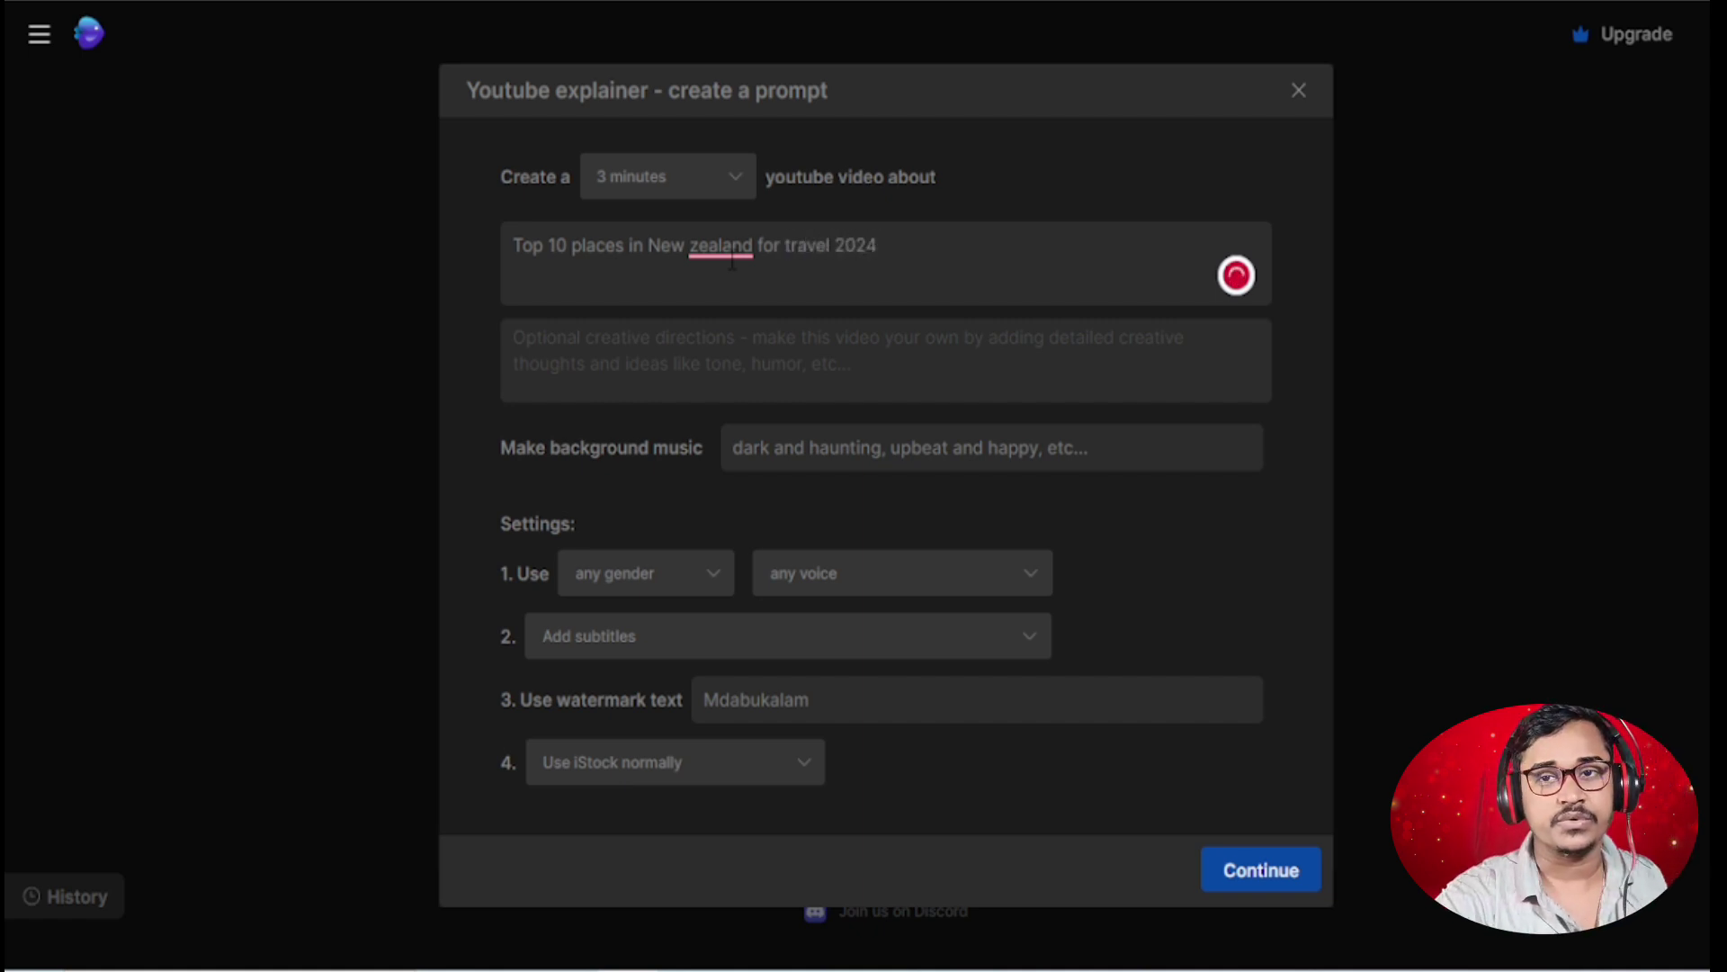
mouse_move(733, 248)
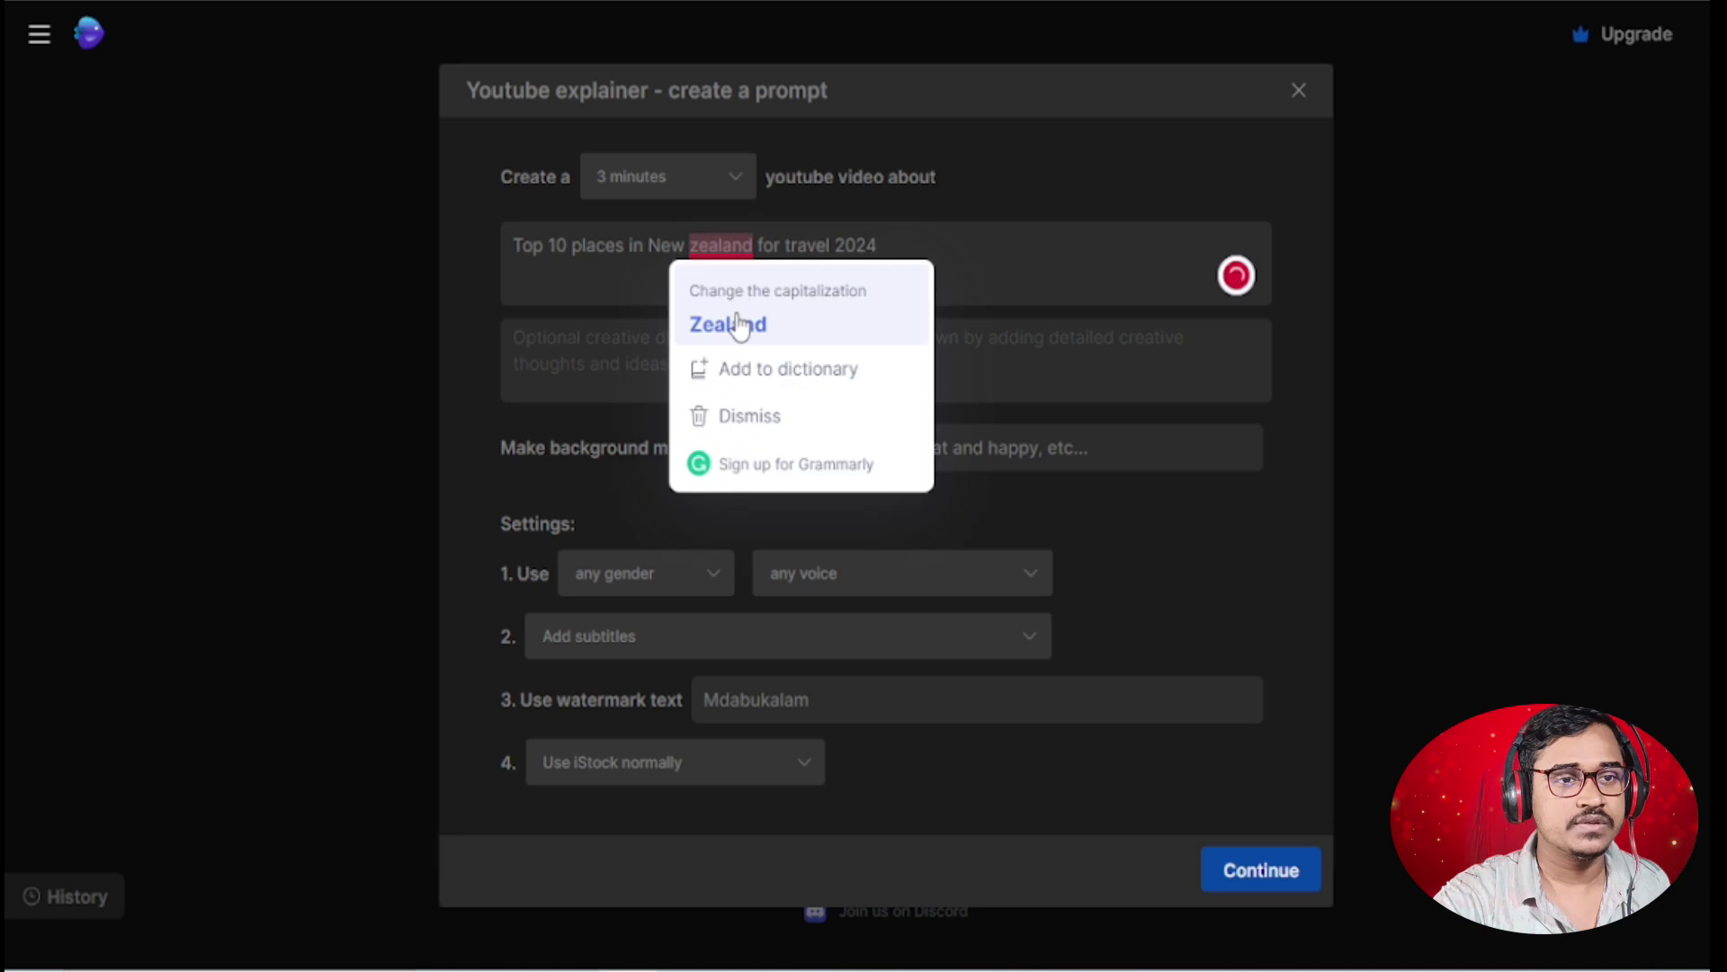
left_click(736, 326)
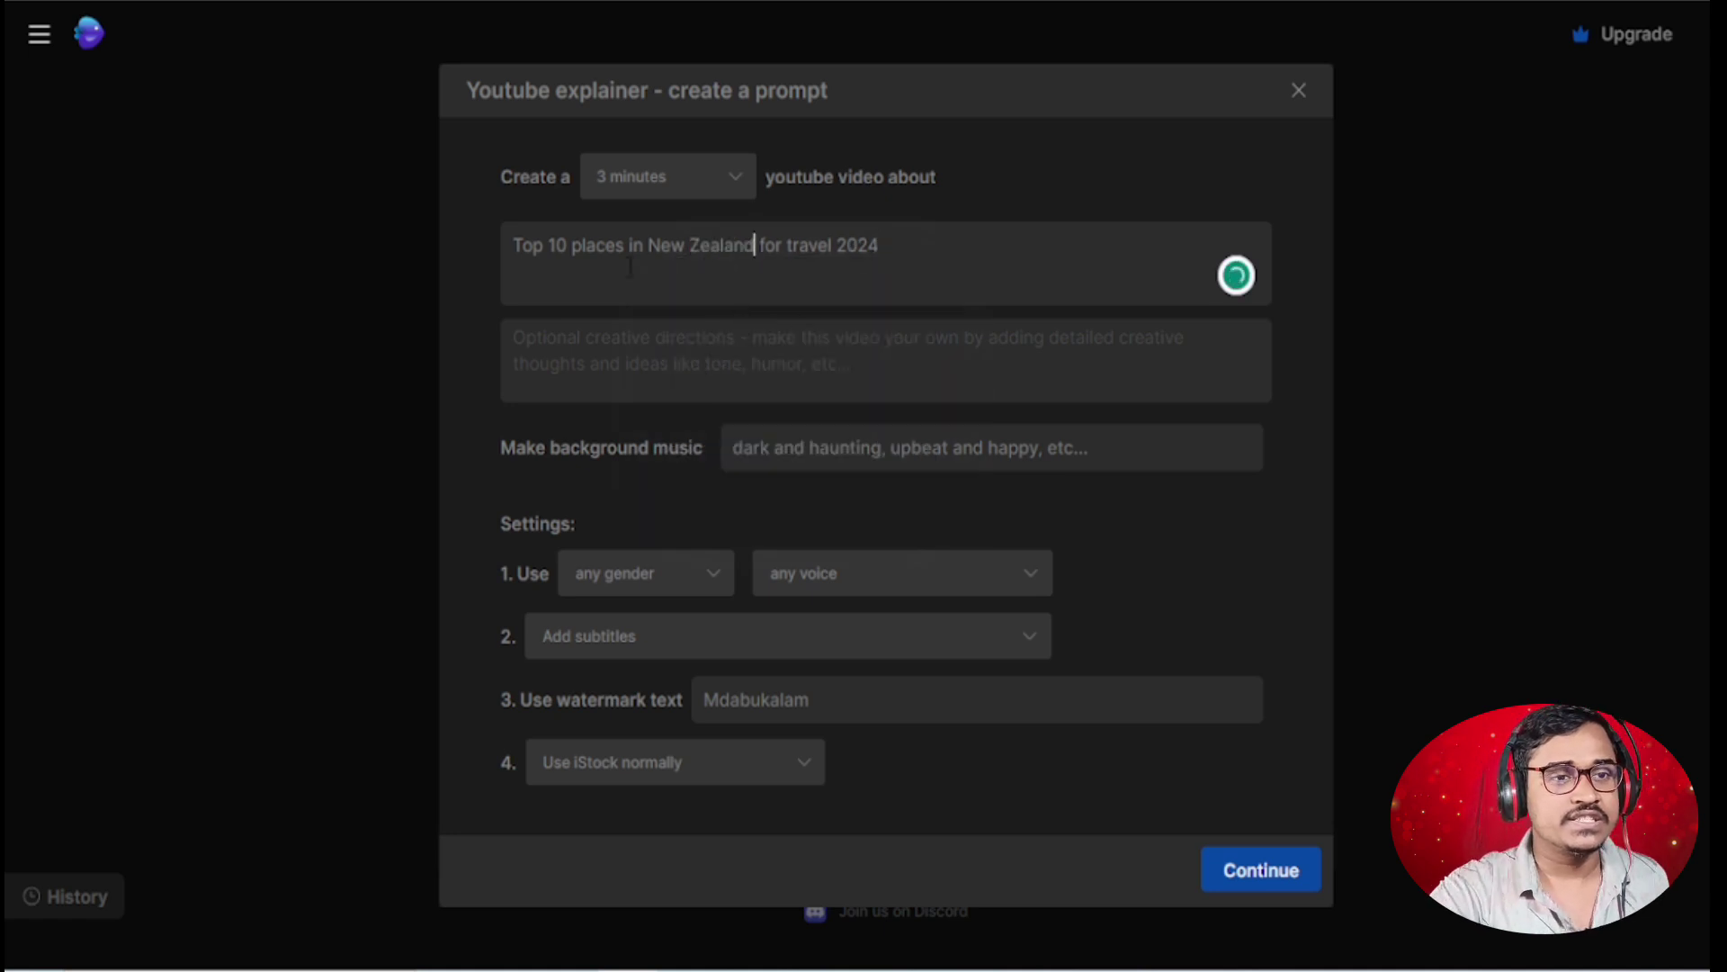
- Set the background music to happy and the narrator gender to male
left_click(864, 448)
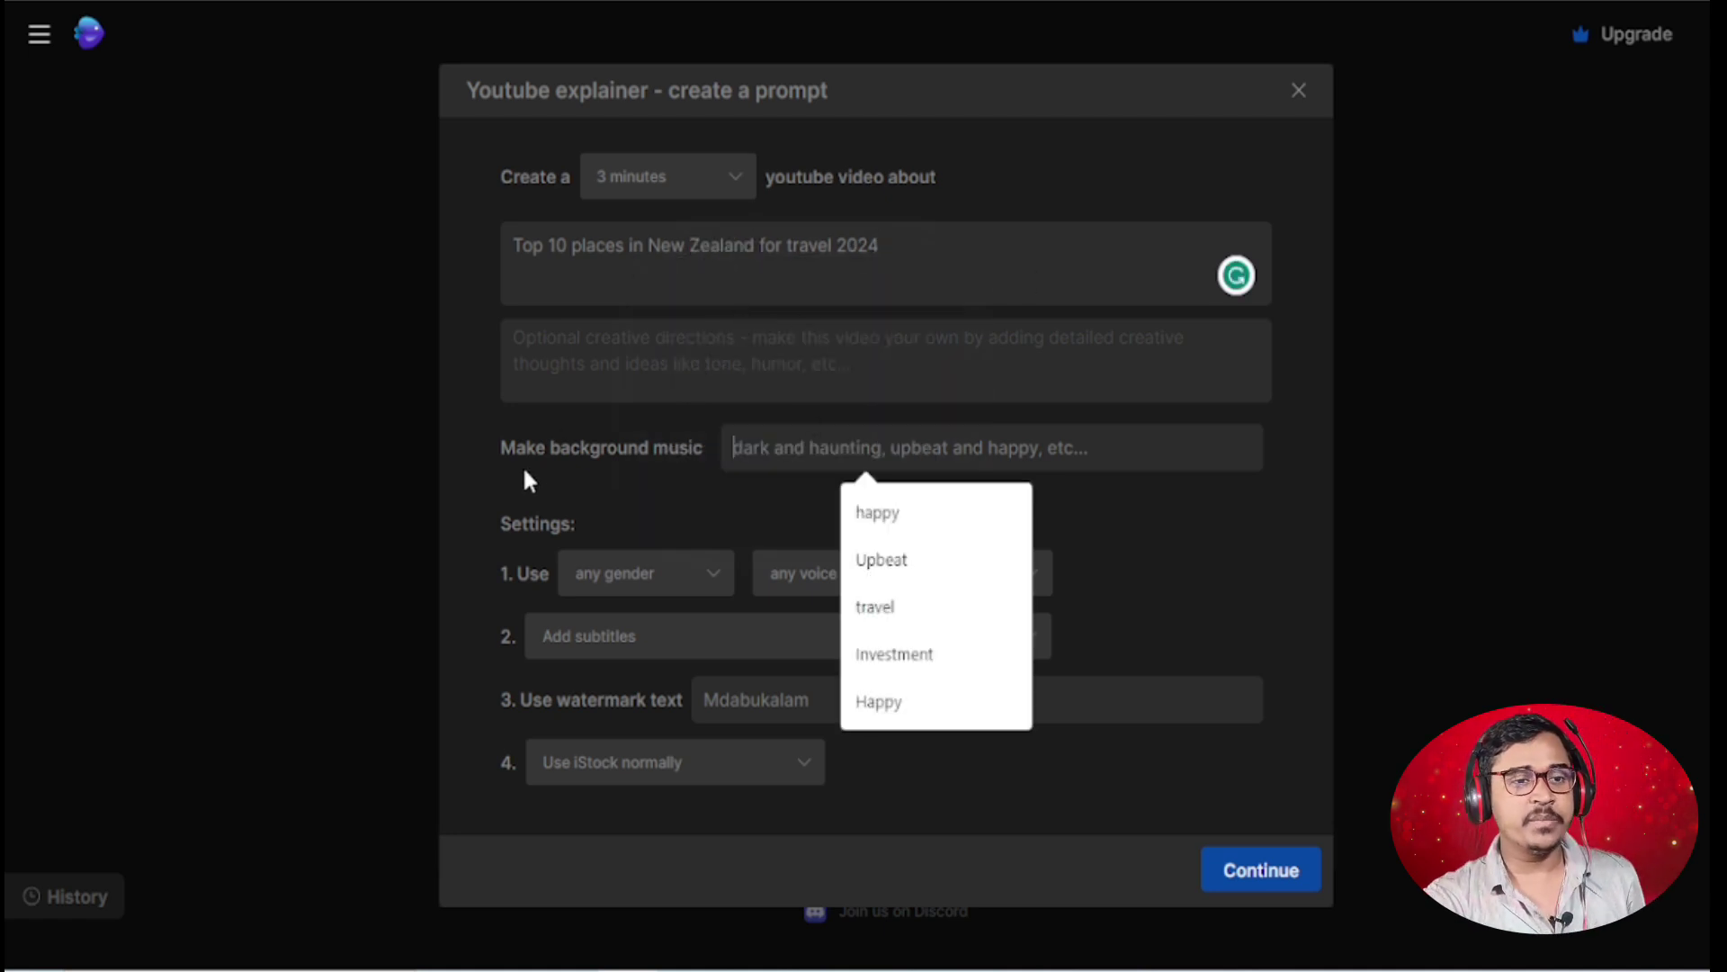
left_click(876, 512)
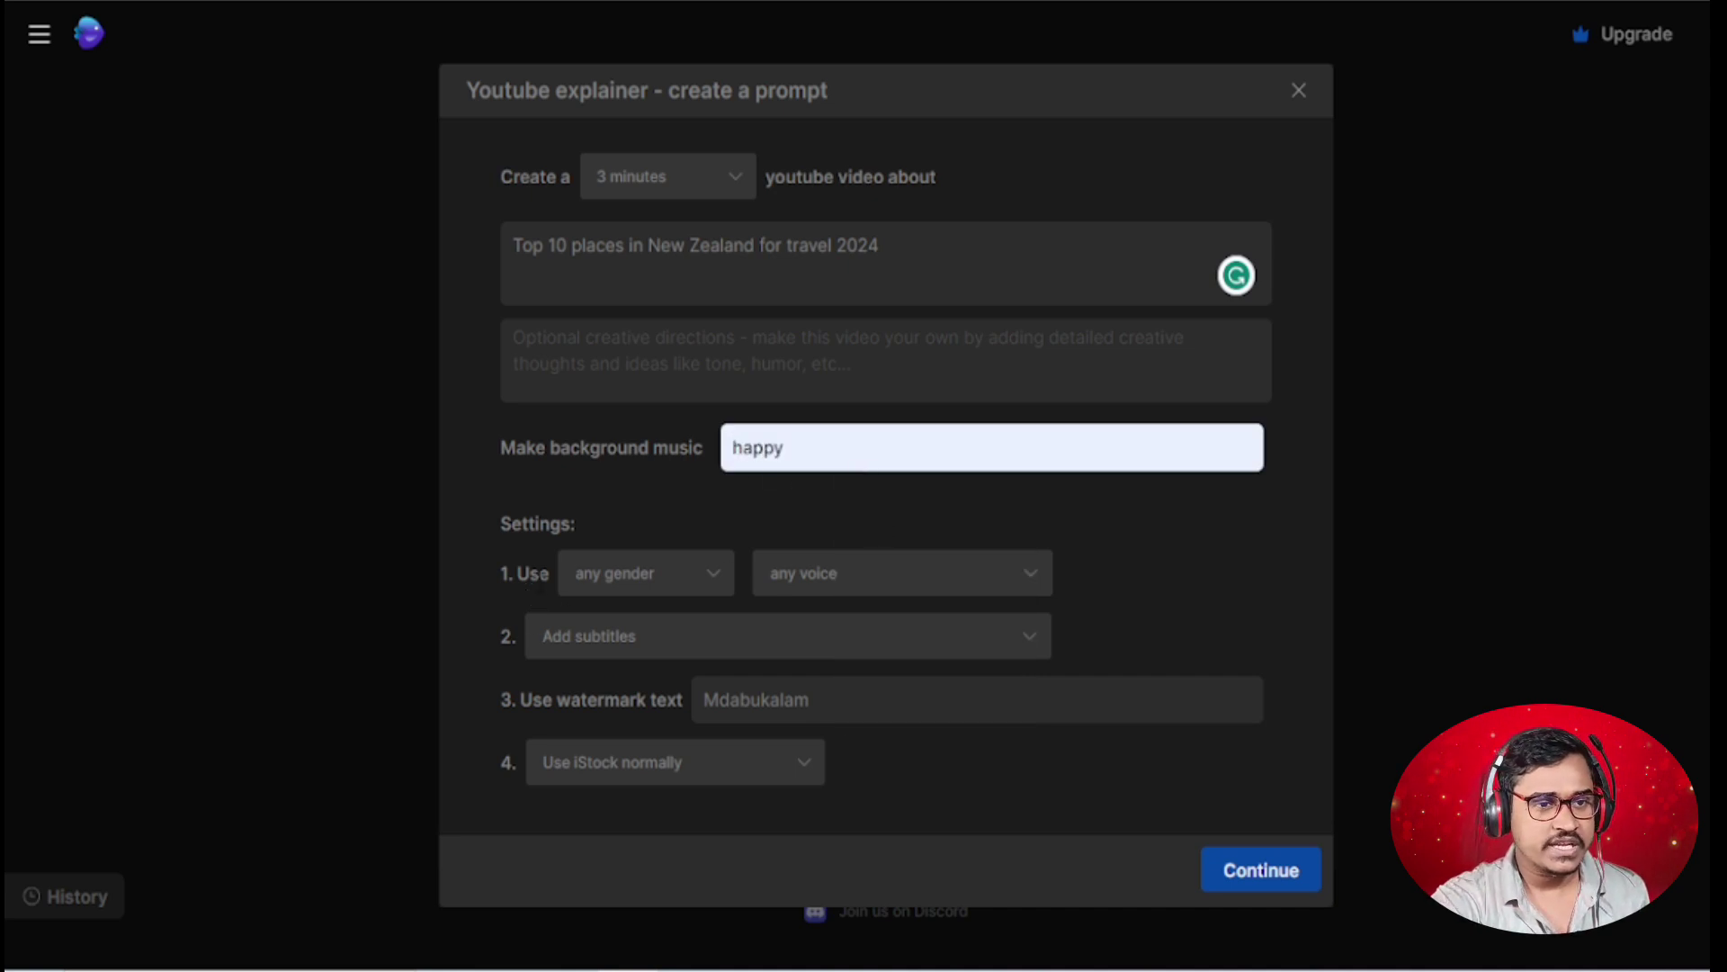
left_click(609, 580)
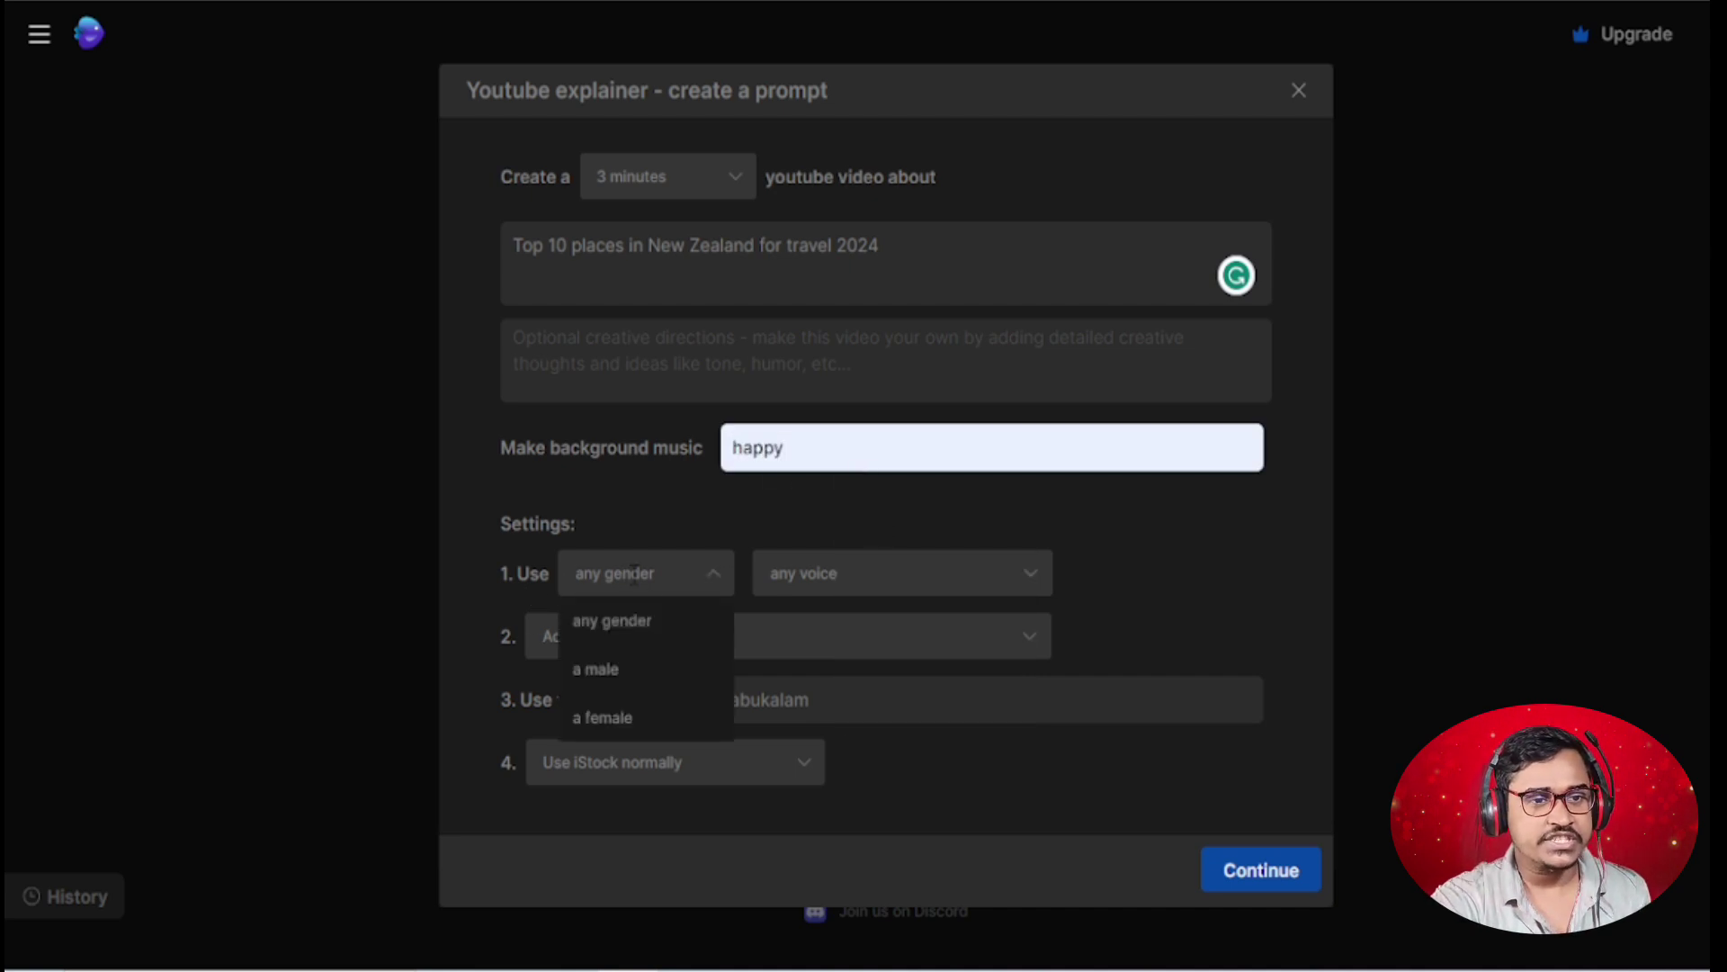
left_click(621, 673)
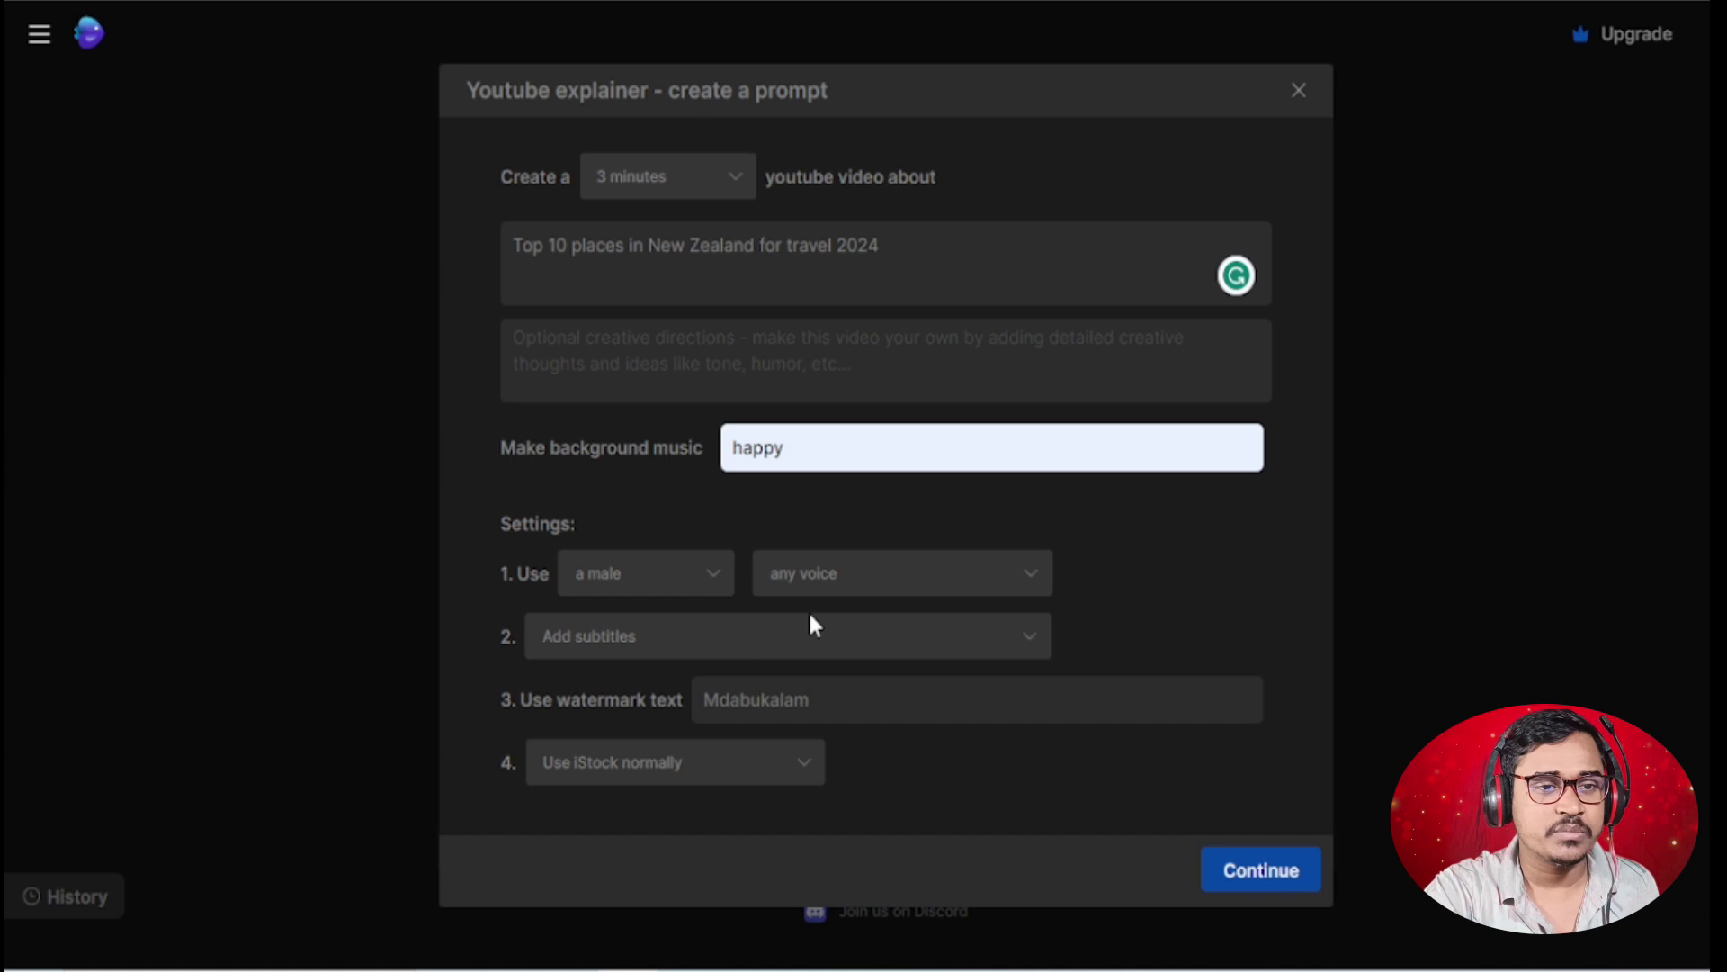
- Choose the middle-aged British narrator voice and keep normal iStock footage usage
left_click(849, 589)
scroll(823, 670, "down", 5)
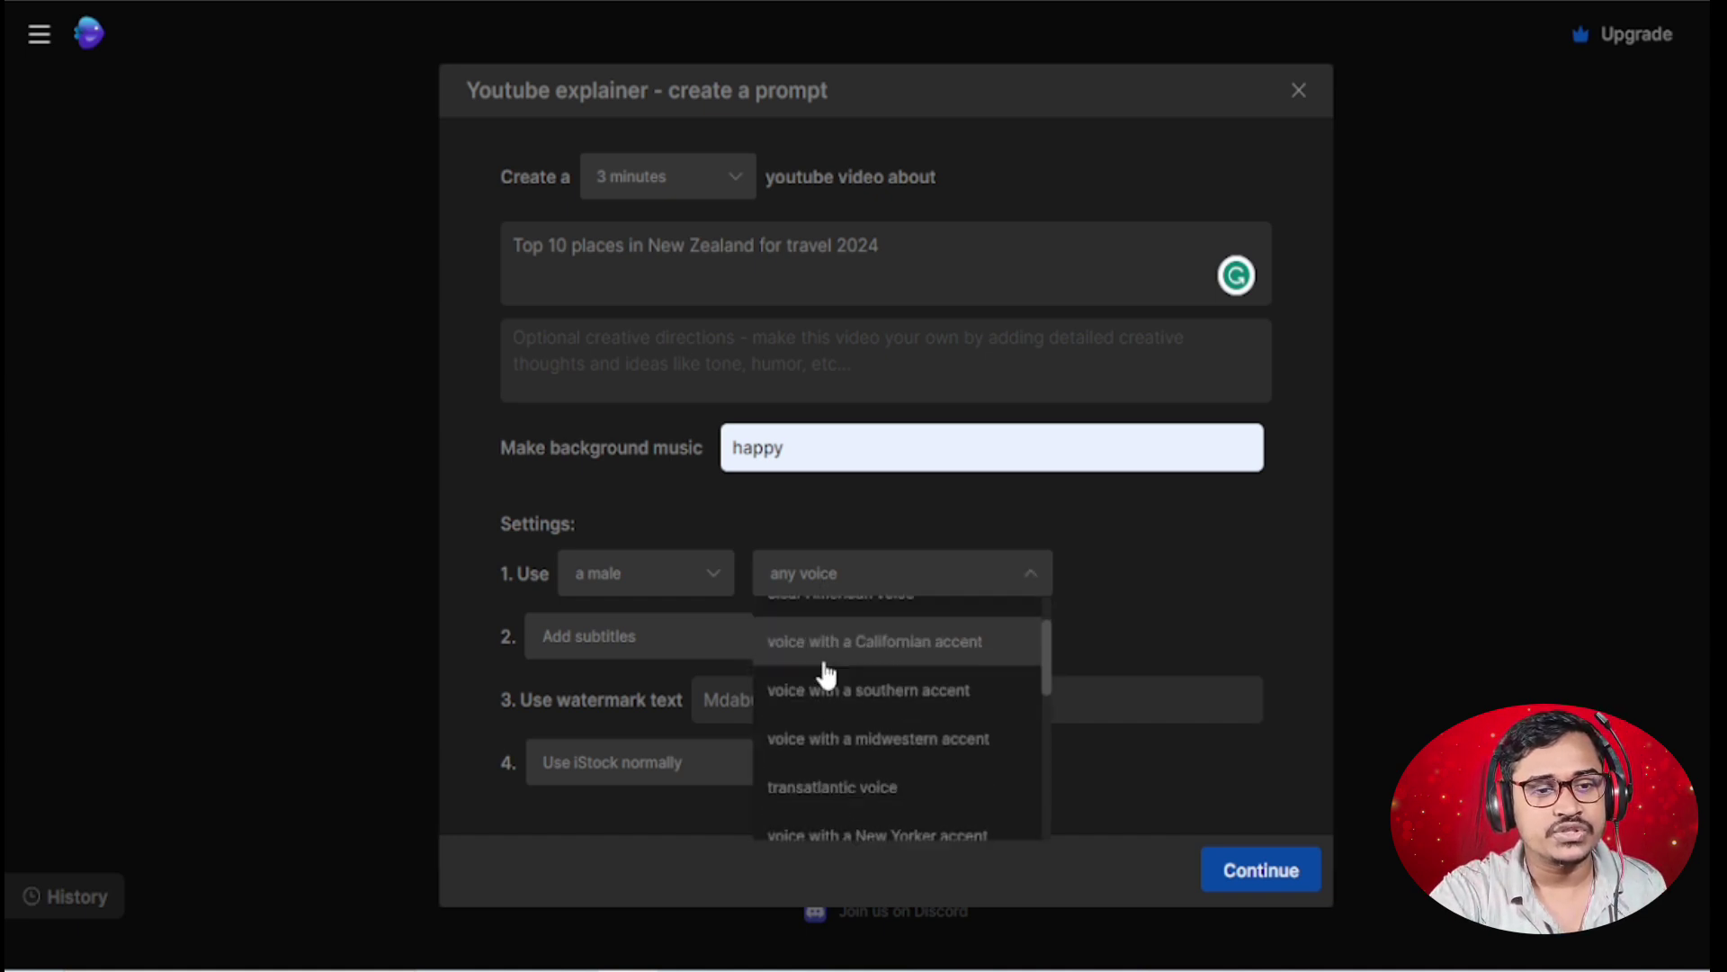
scroll(828, 688, "up", 1)
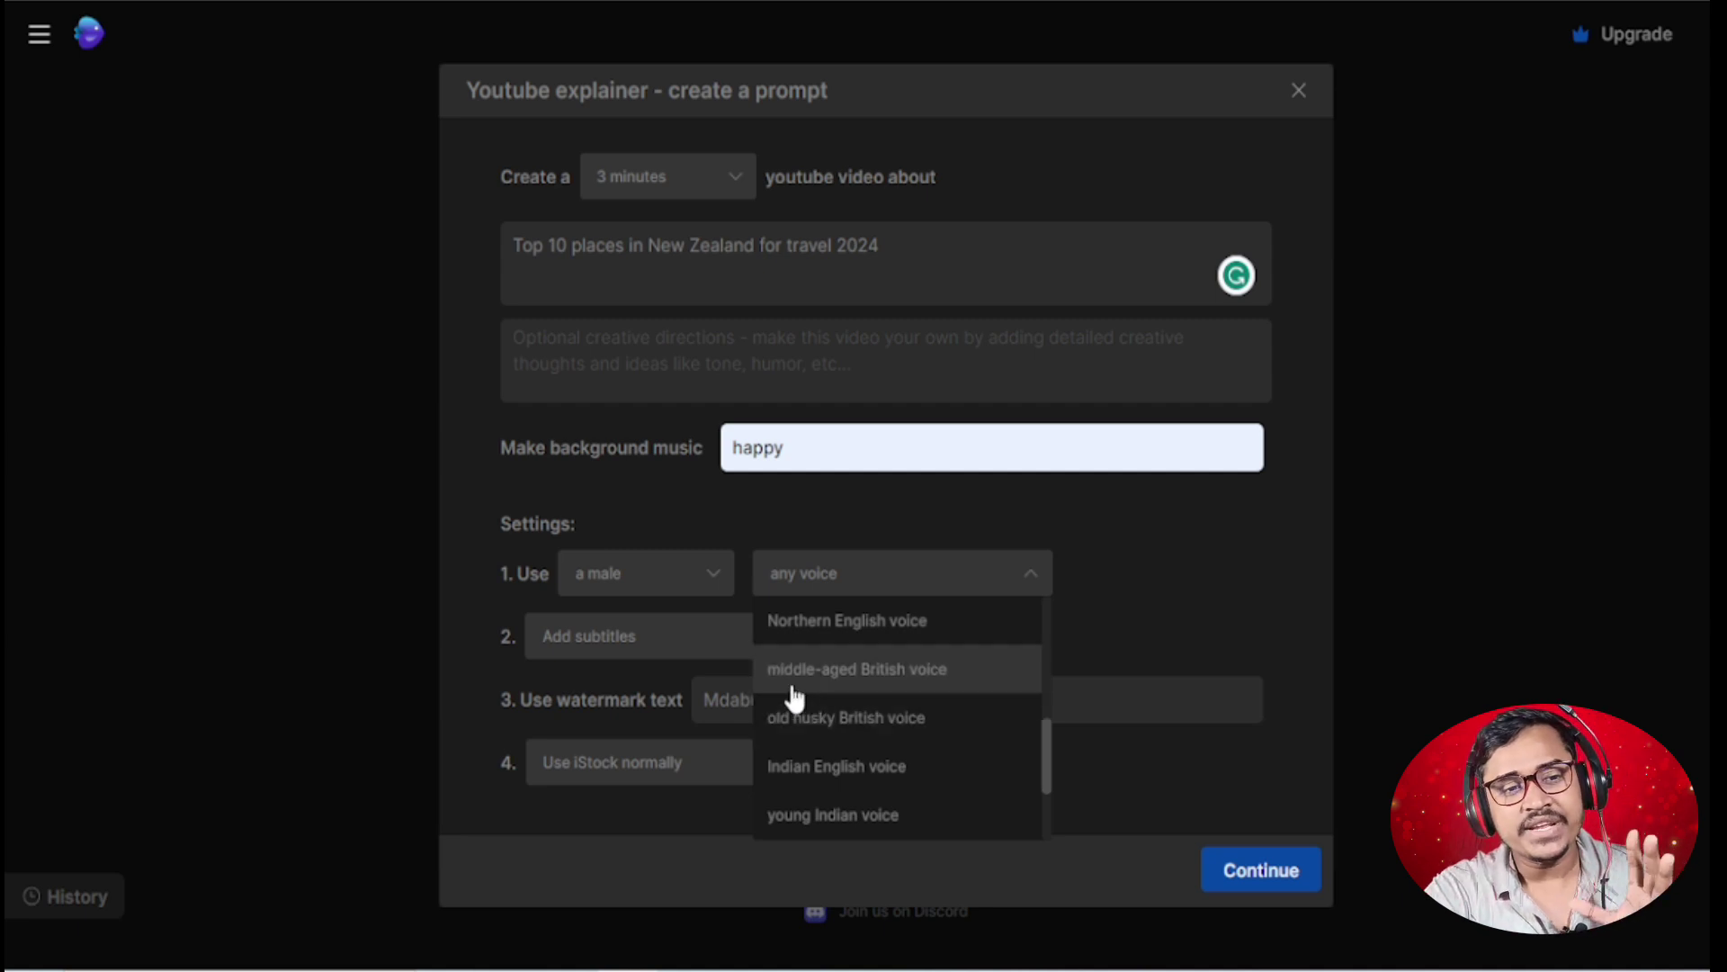
left_click(866, 682)
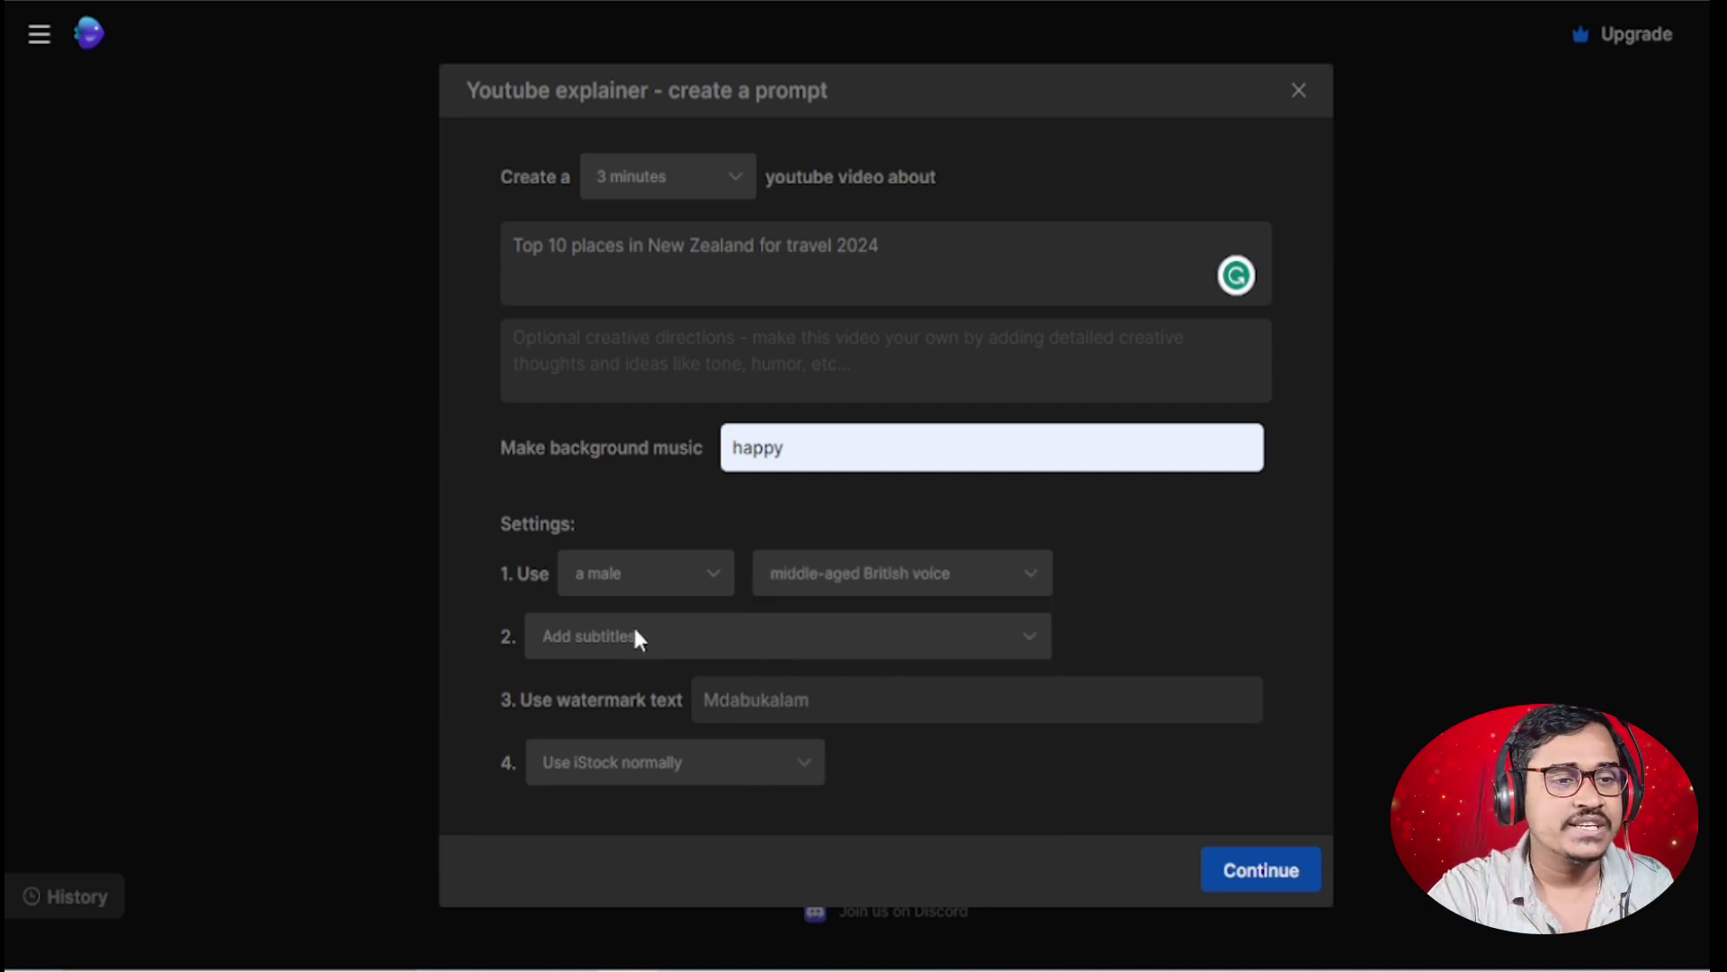
left_click(675, 774)
left_click(648, 774)
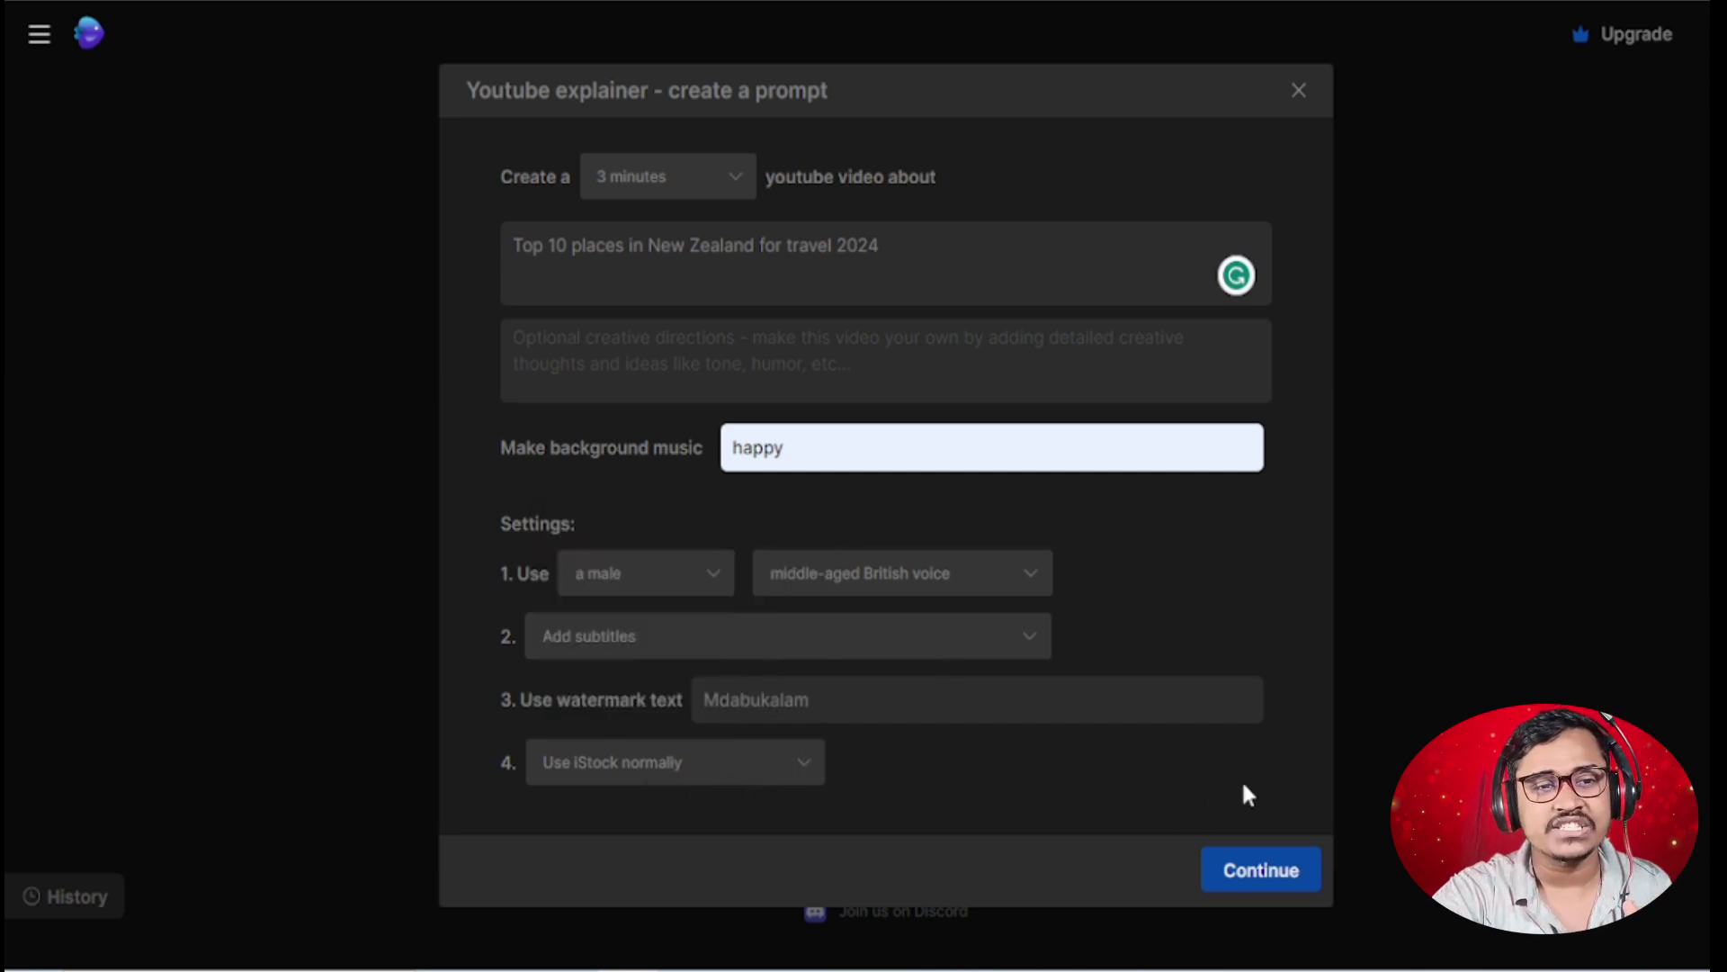
- Build the full prompt and correct it to read '3 minute' and 'travel in 2024'
left_click(1260, 870)
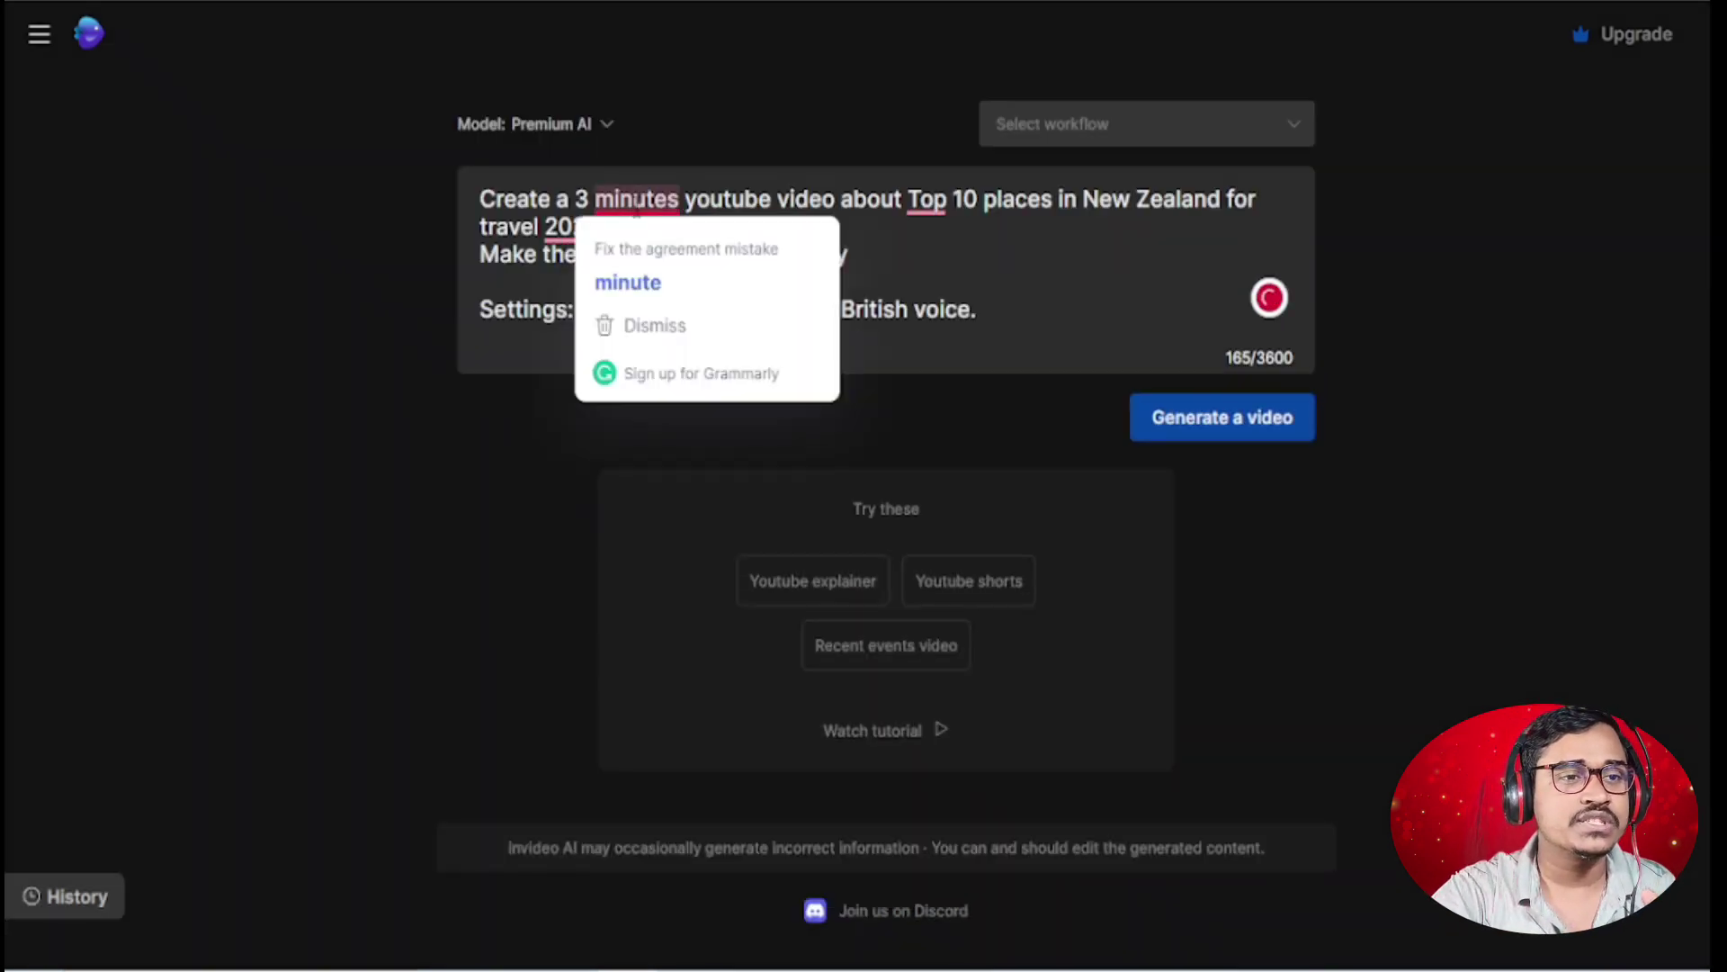
left_click(602, 207)
left_click(629, 283)
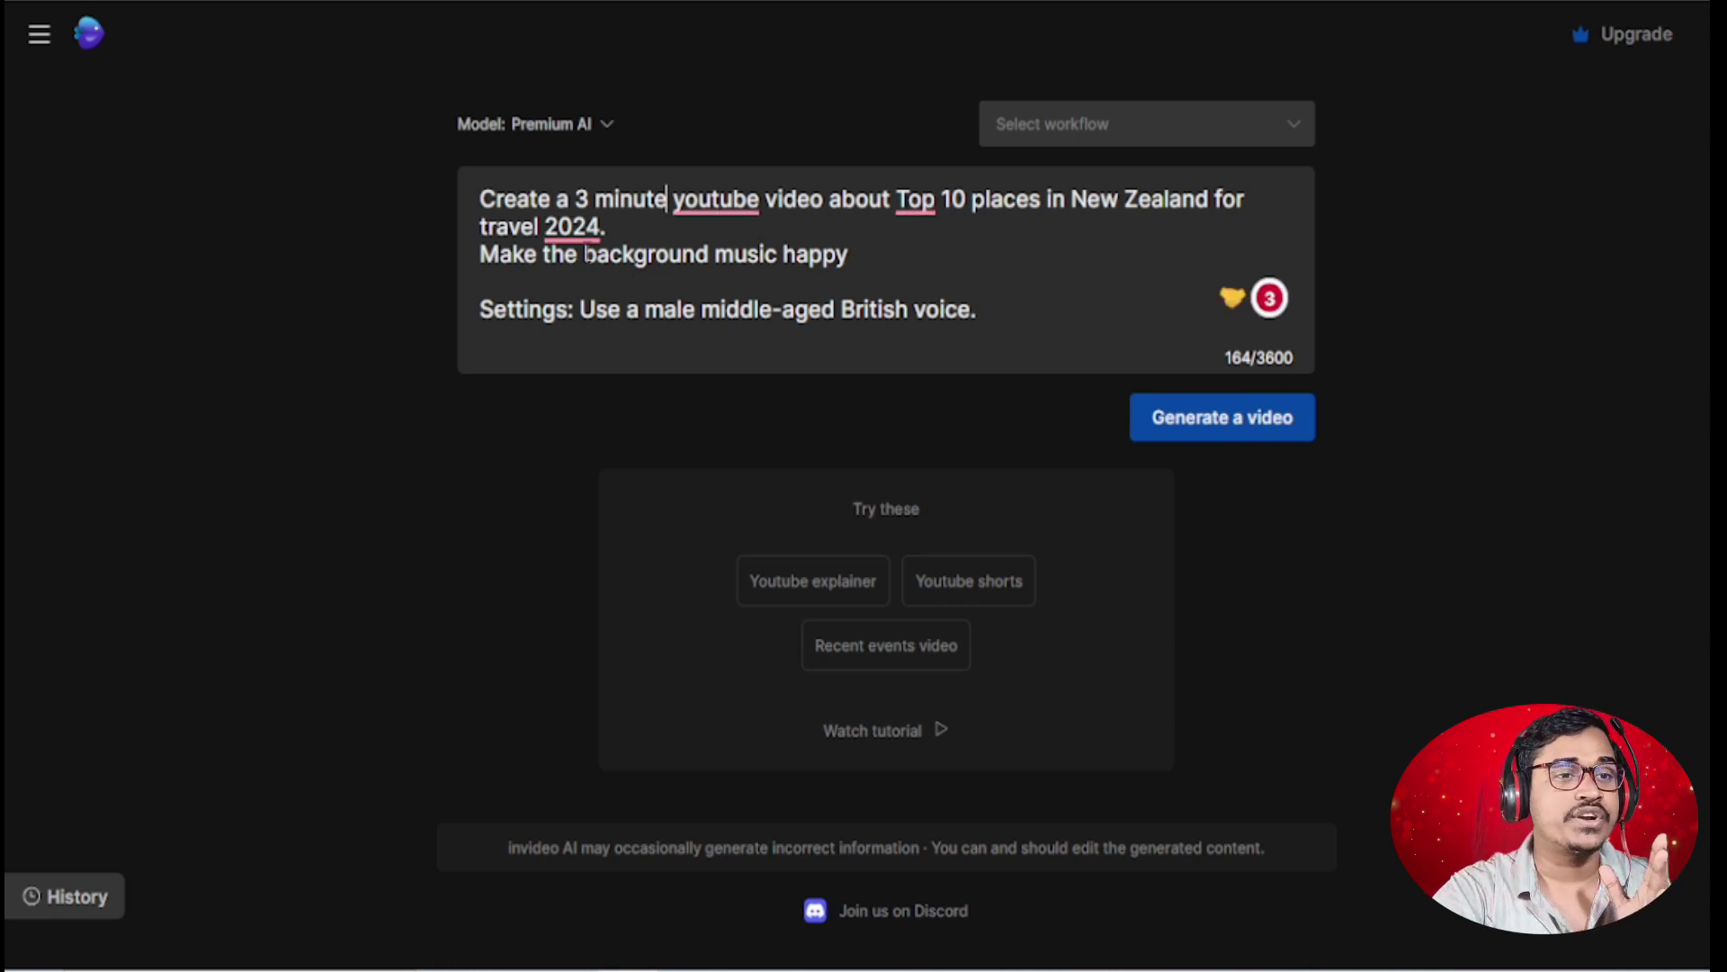
mouse_move(585, 236)
left_click(581, 307)
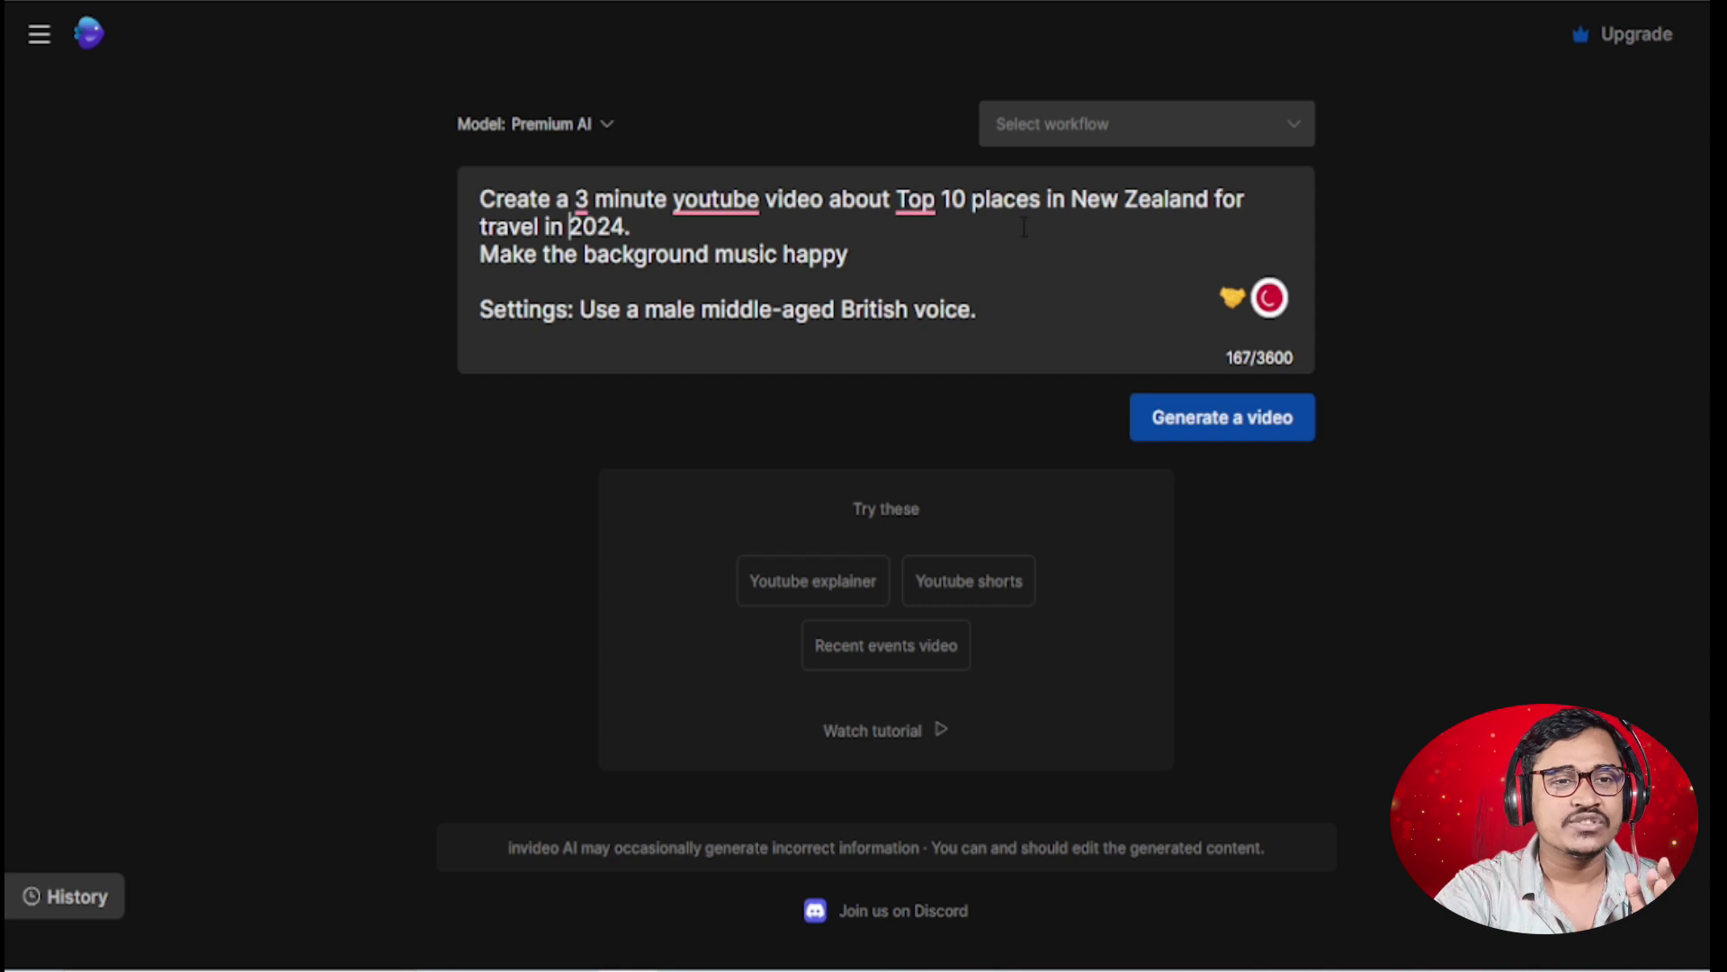
- Generate the video brief, keeping Travel Enthusiasts as audience after briefly trying New Zealand Lovers
left_click(1214, 430)
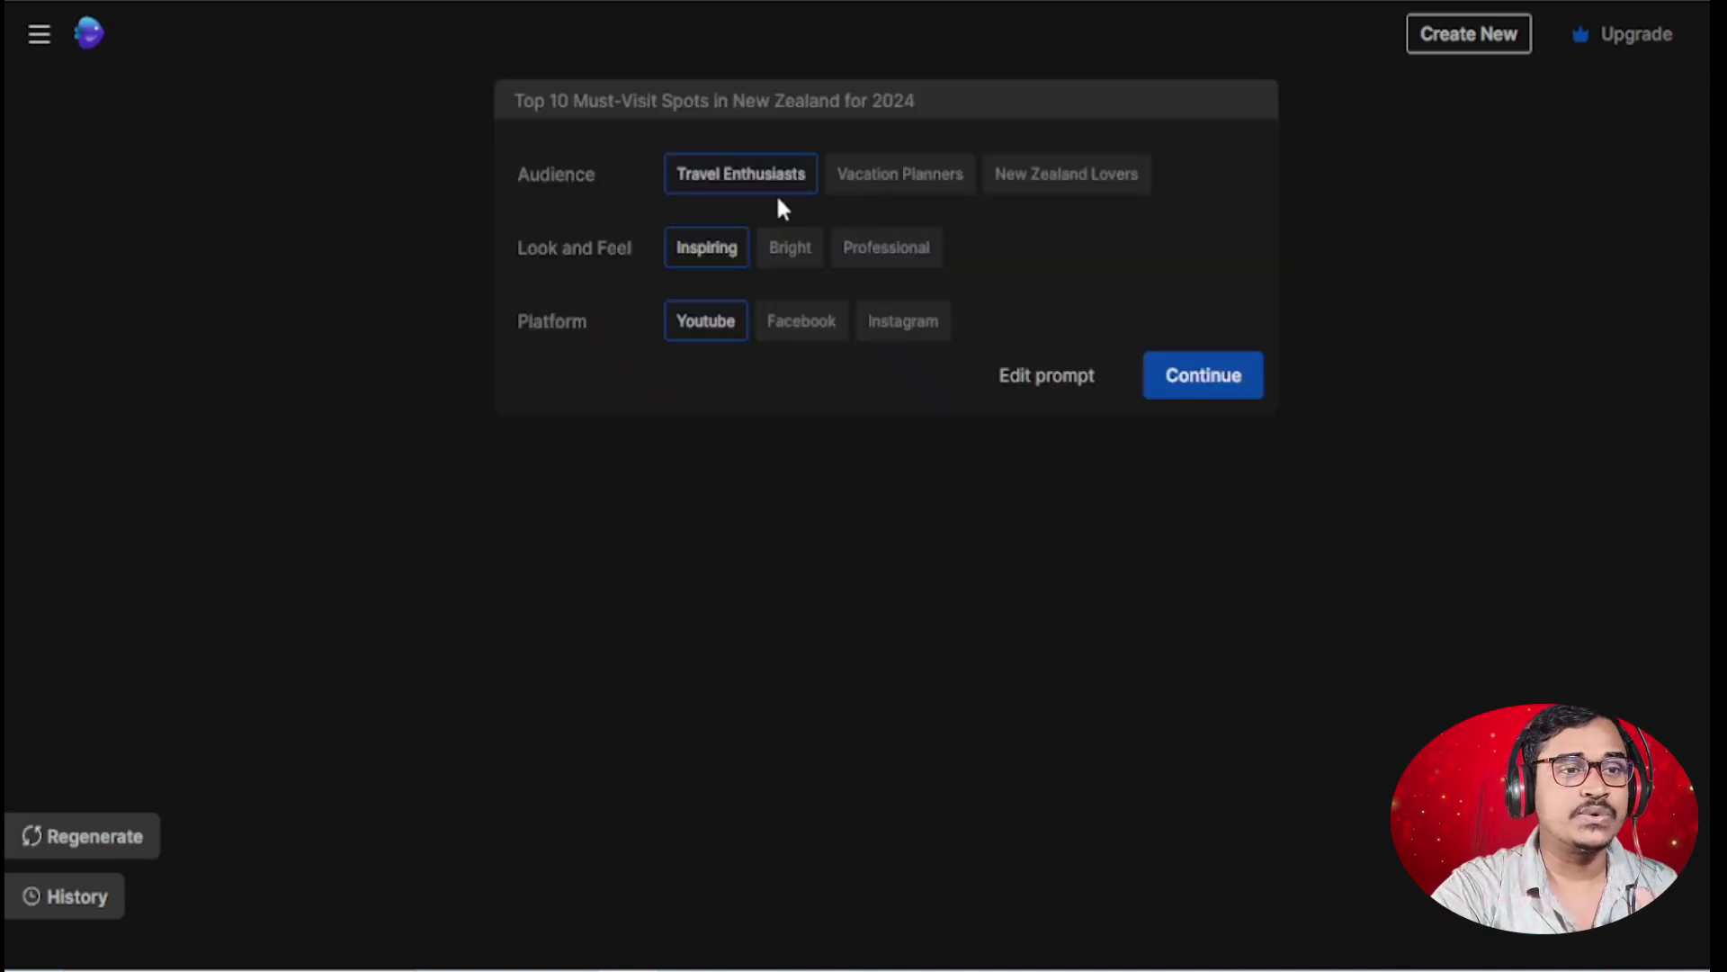
left_click(1068, 180)
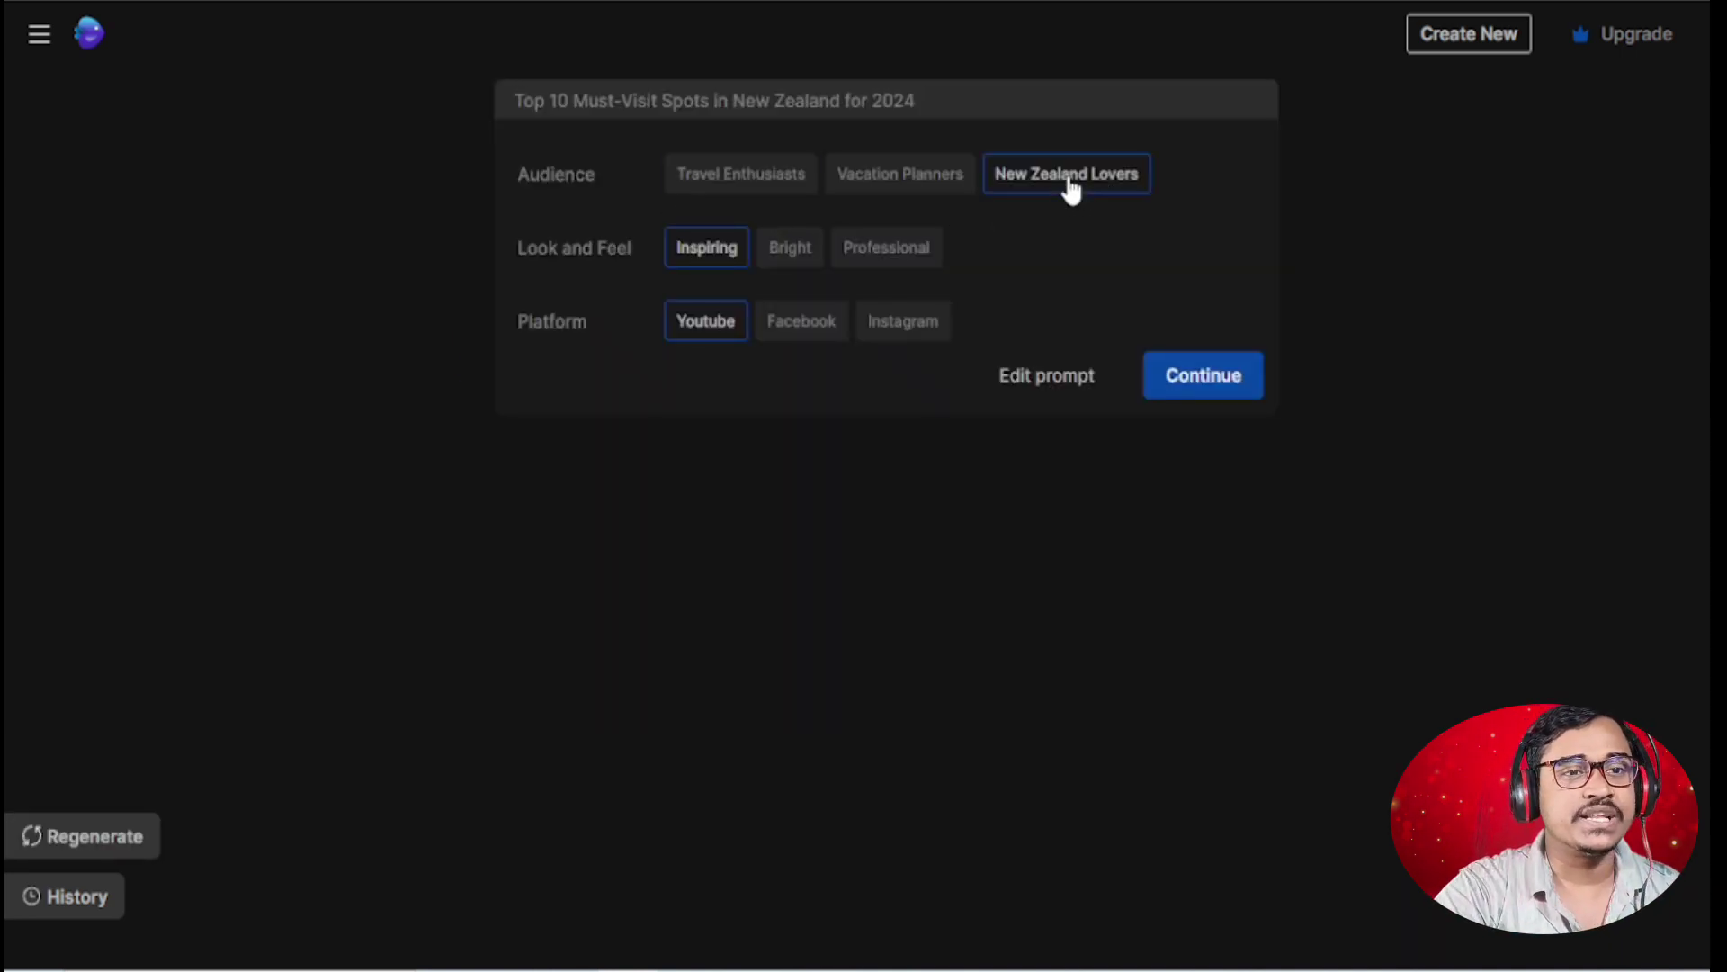
left_click(734, 193)
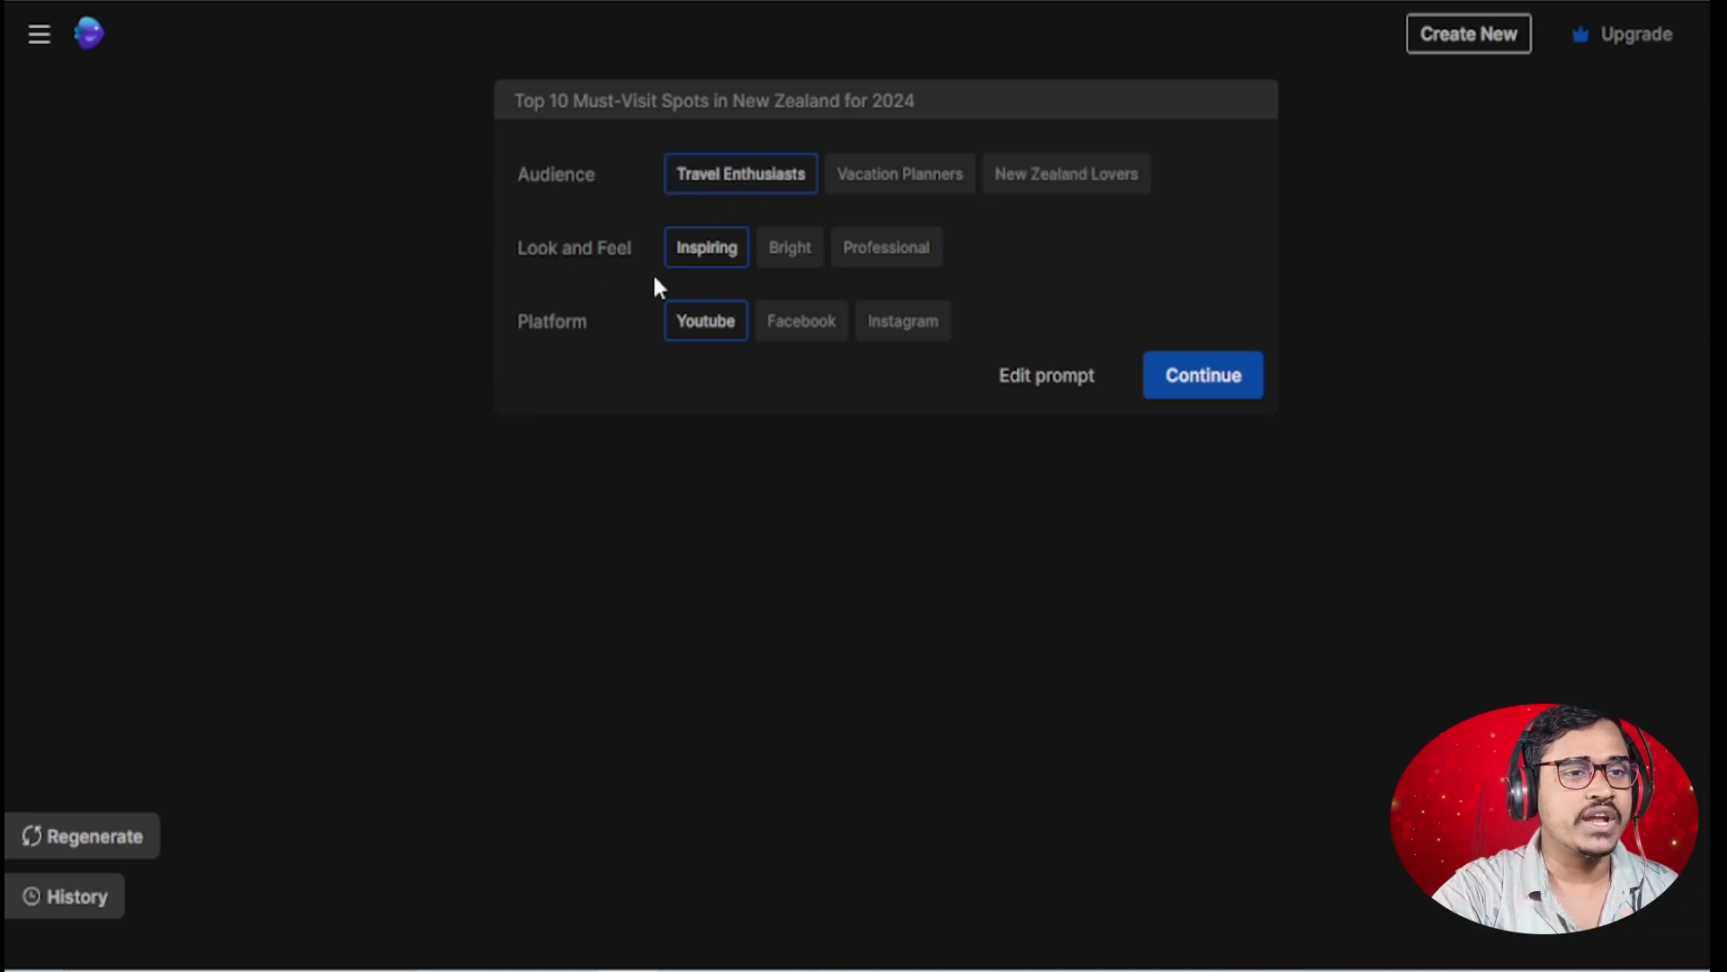
- Generate the 03:42 video and open Export video settings, keeping stock watermarks
left_click(1184, 394)
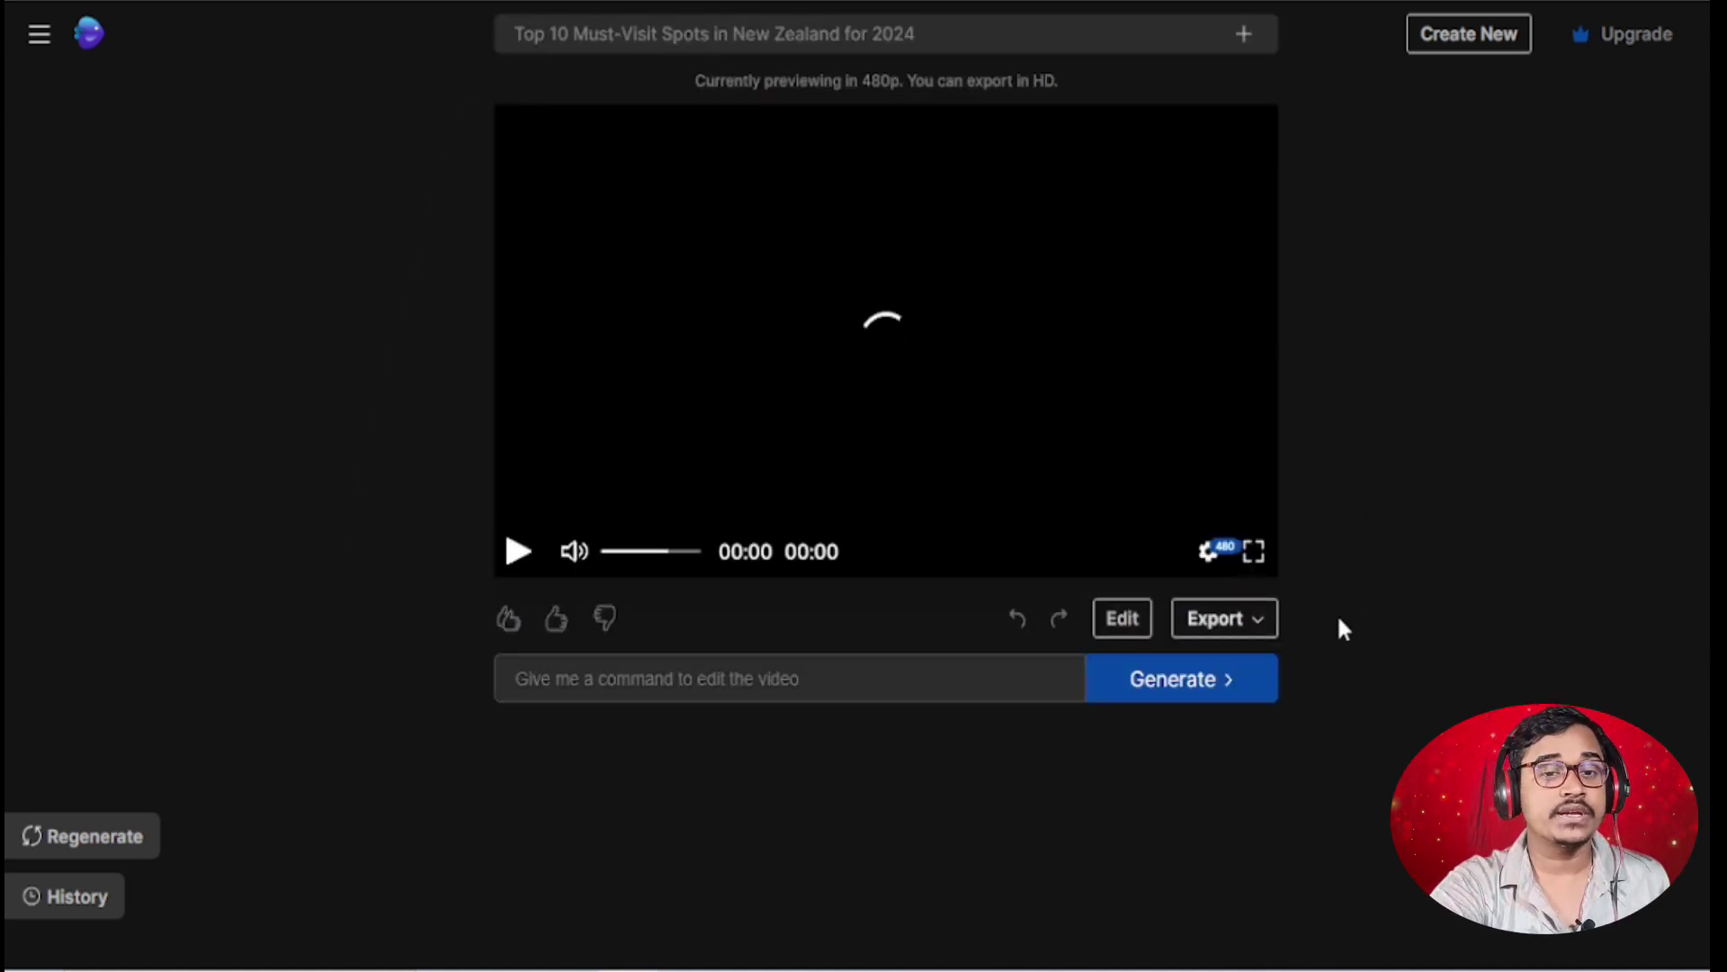
left_click(1235, 617)
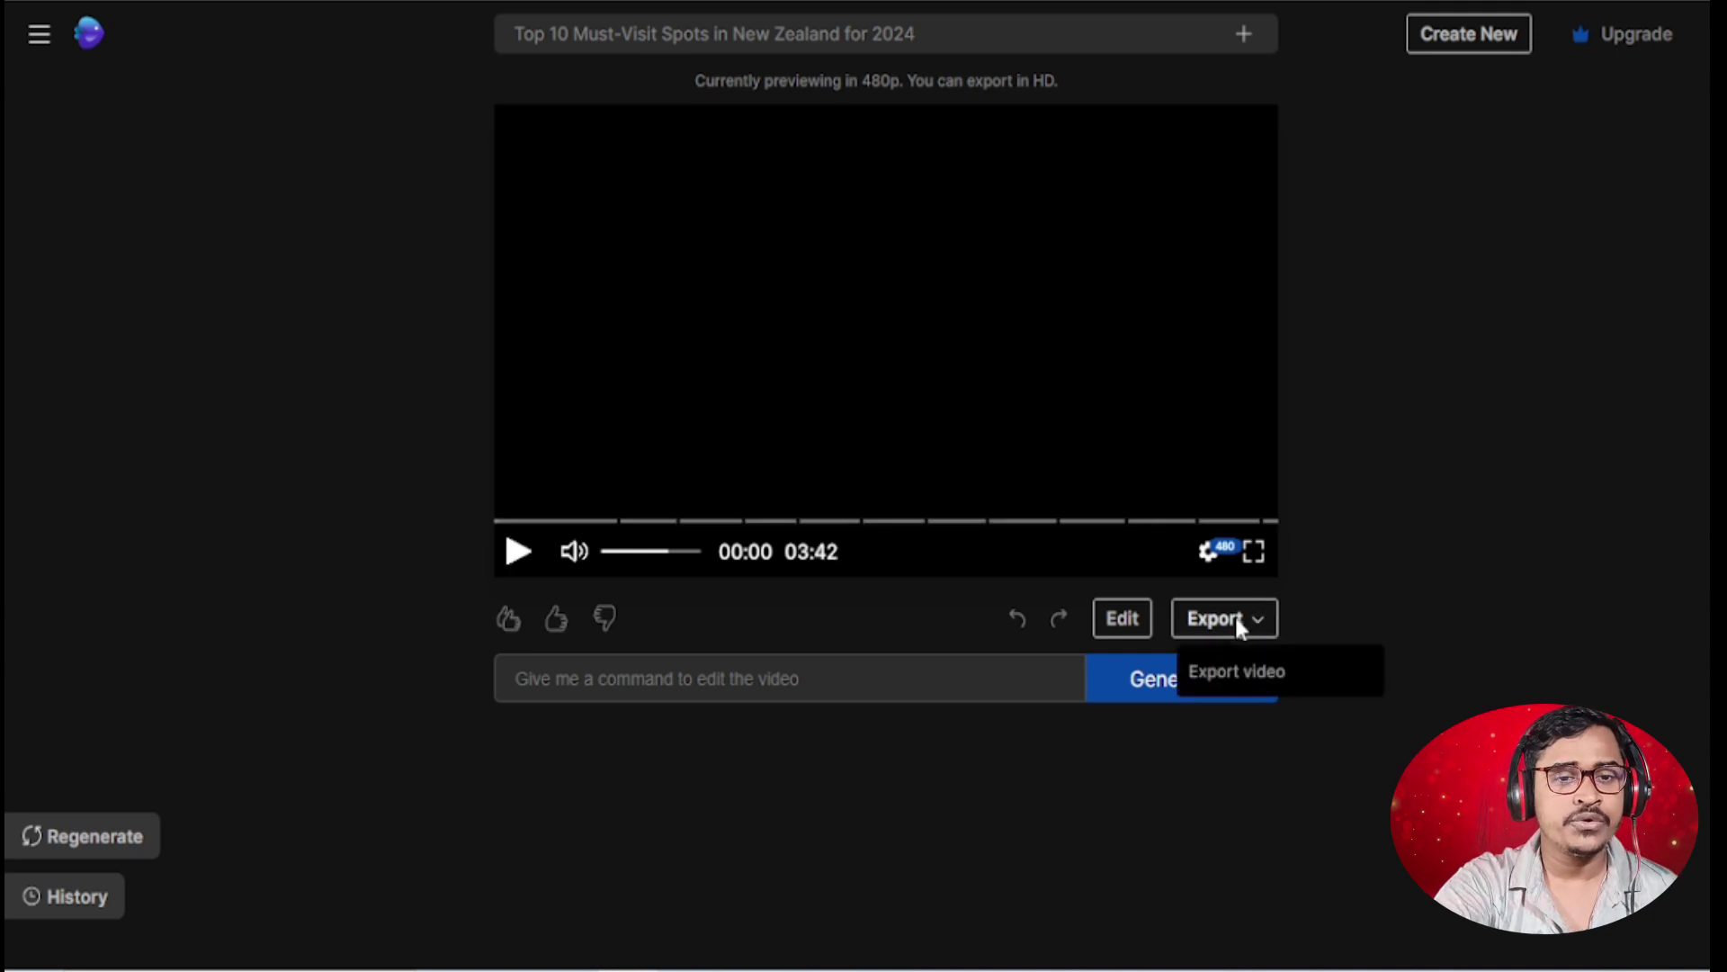
left_click(1246, 687)
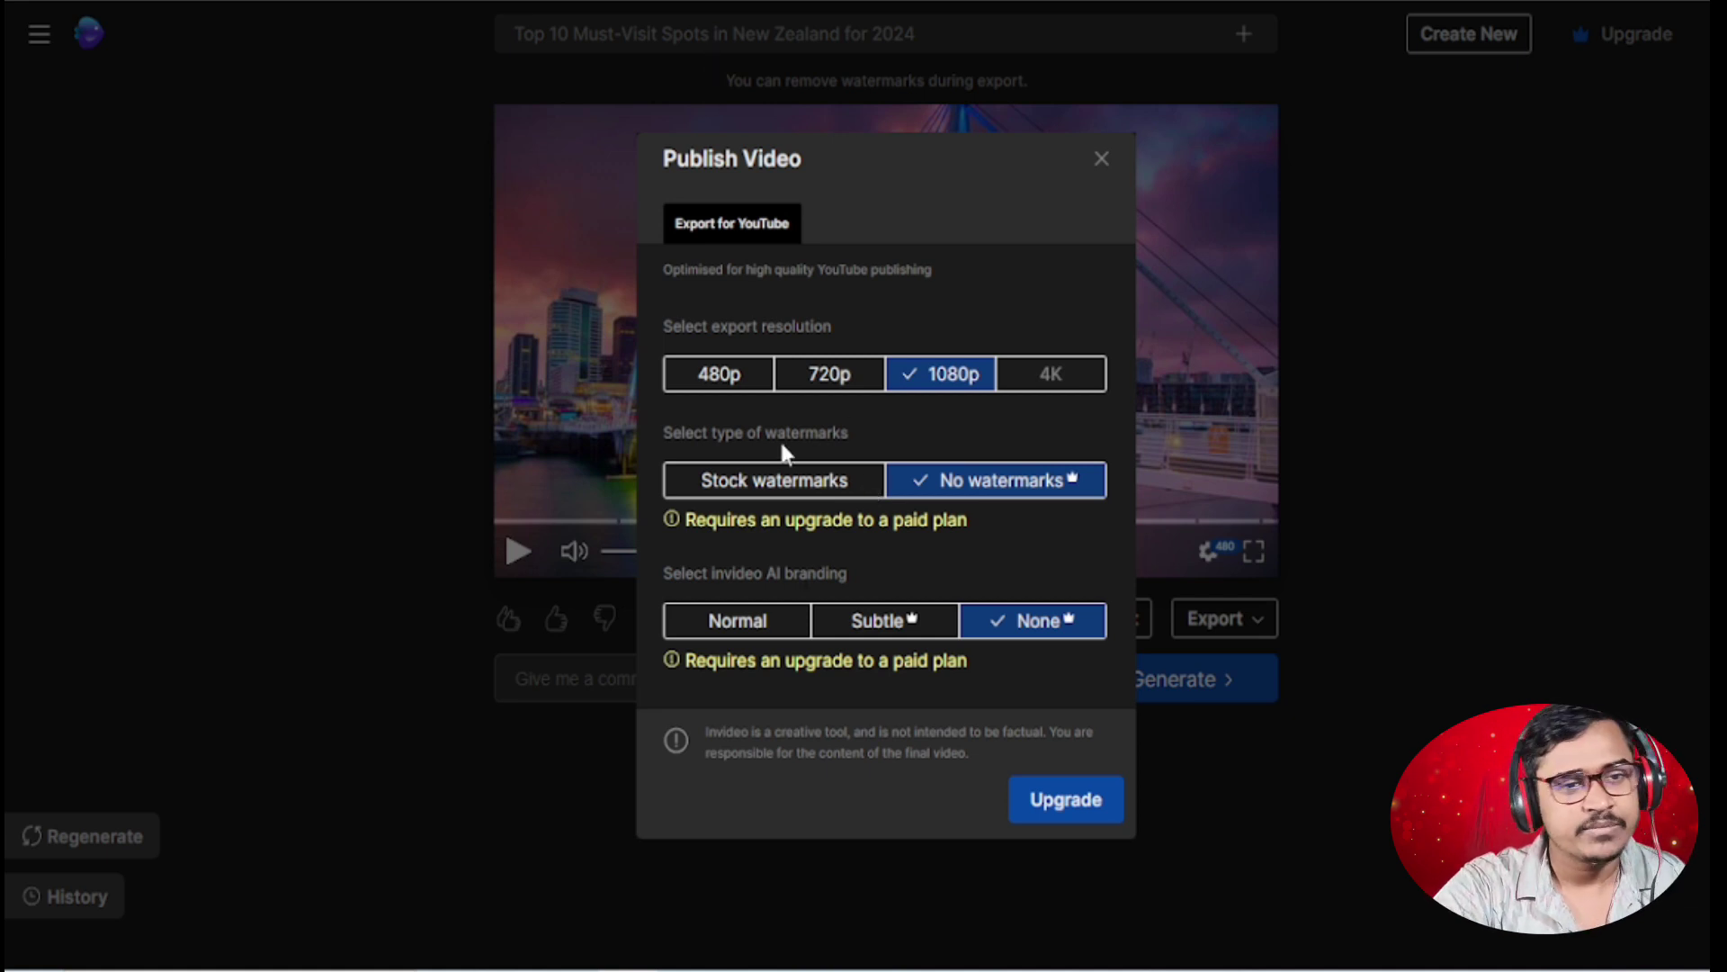
left_click(799, 492)
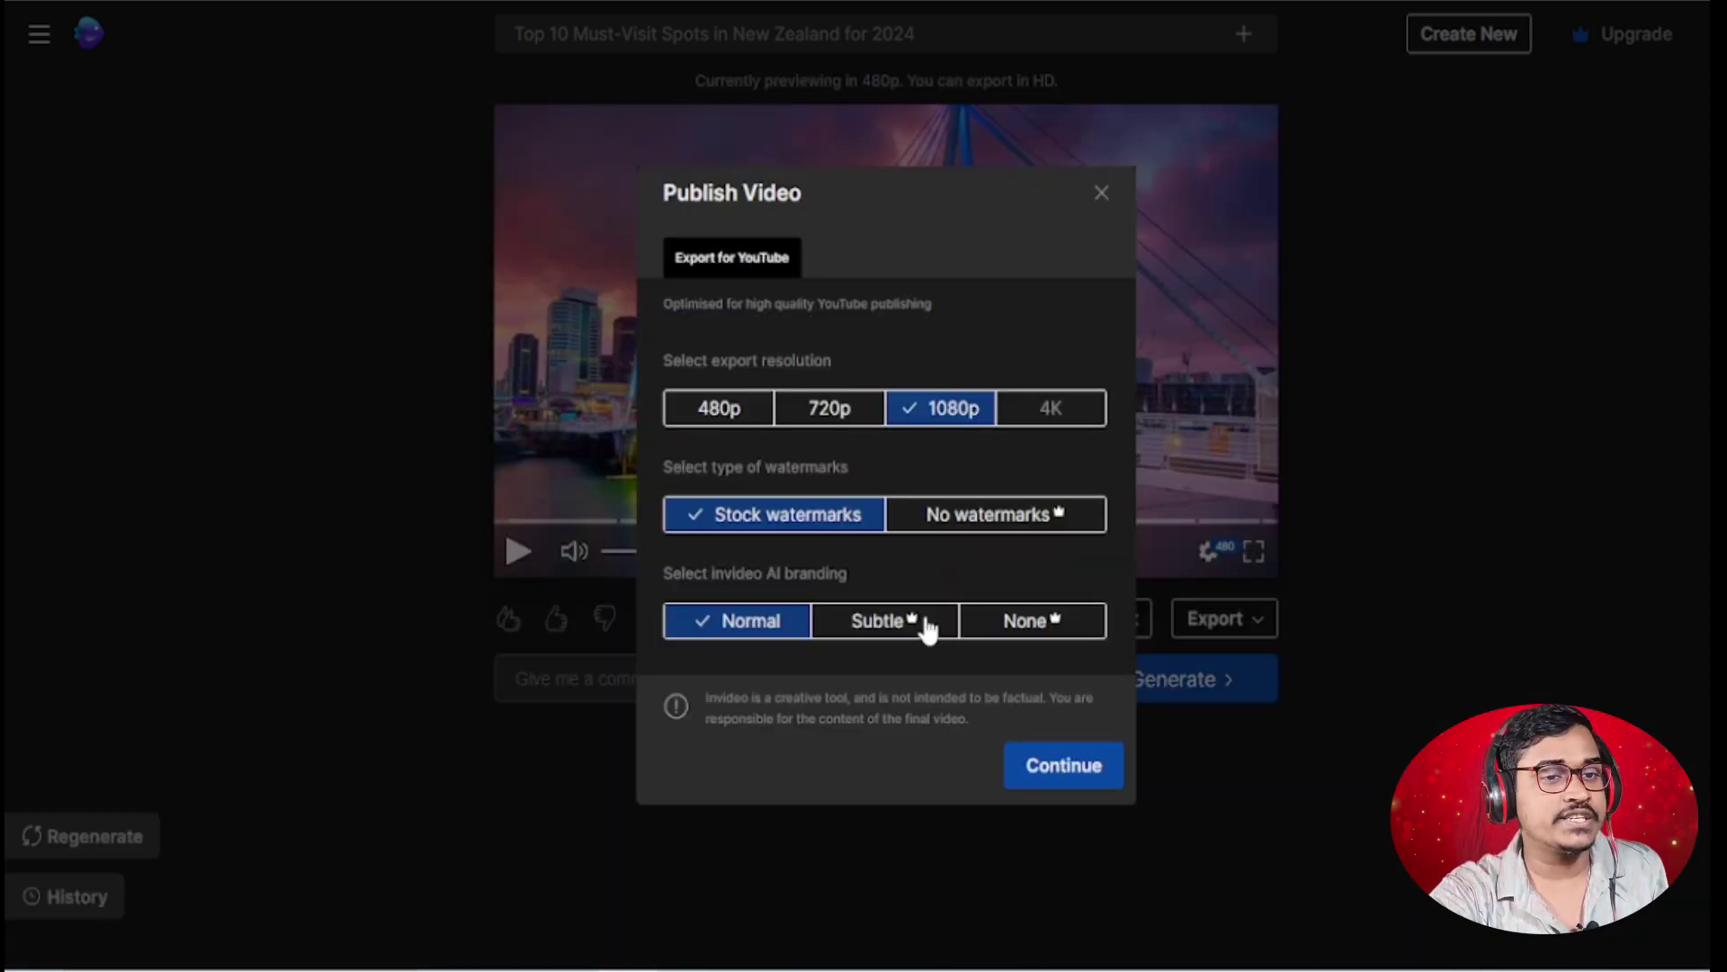
- Settle on Normal branding after trying the other options, and start the 1080p export
left_click(1028, 625)
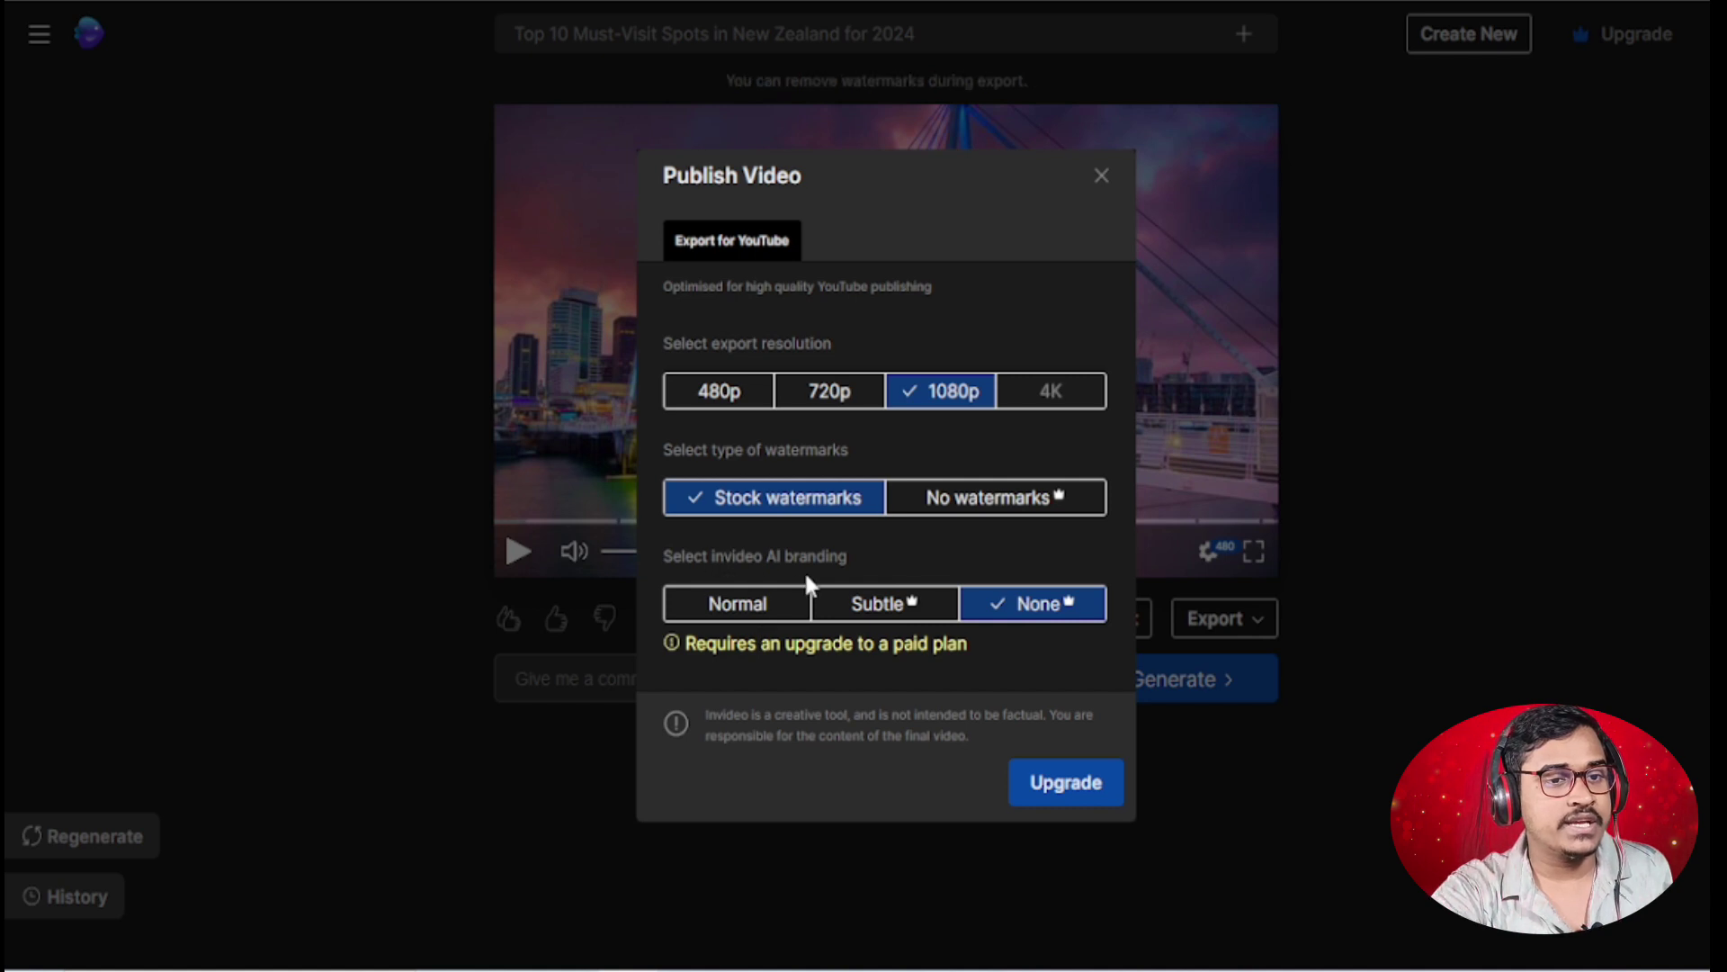
left_click(873, 619)
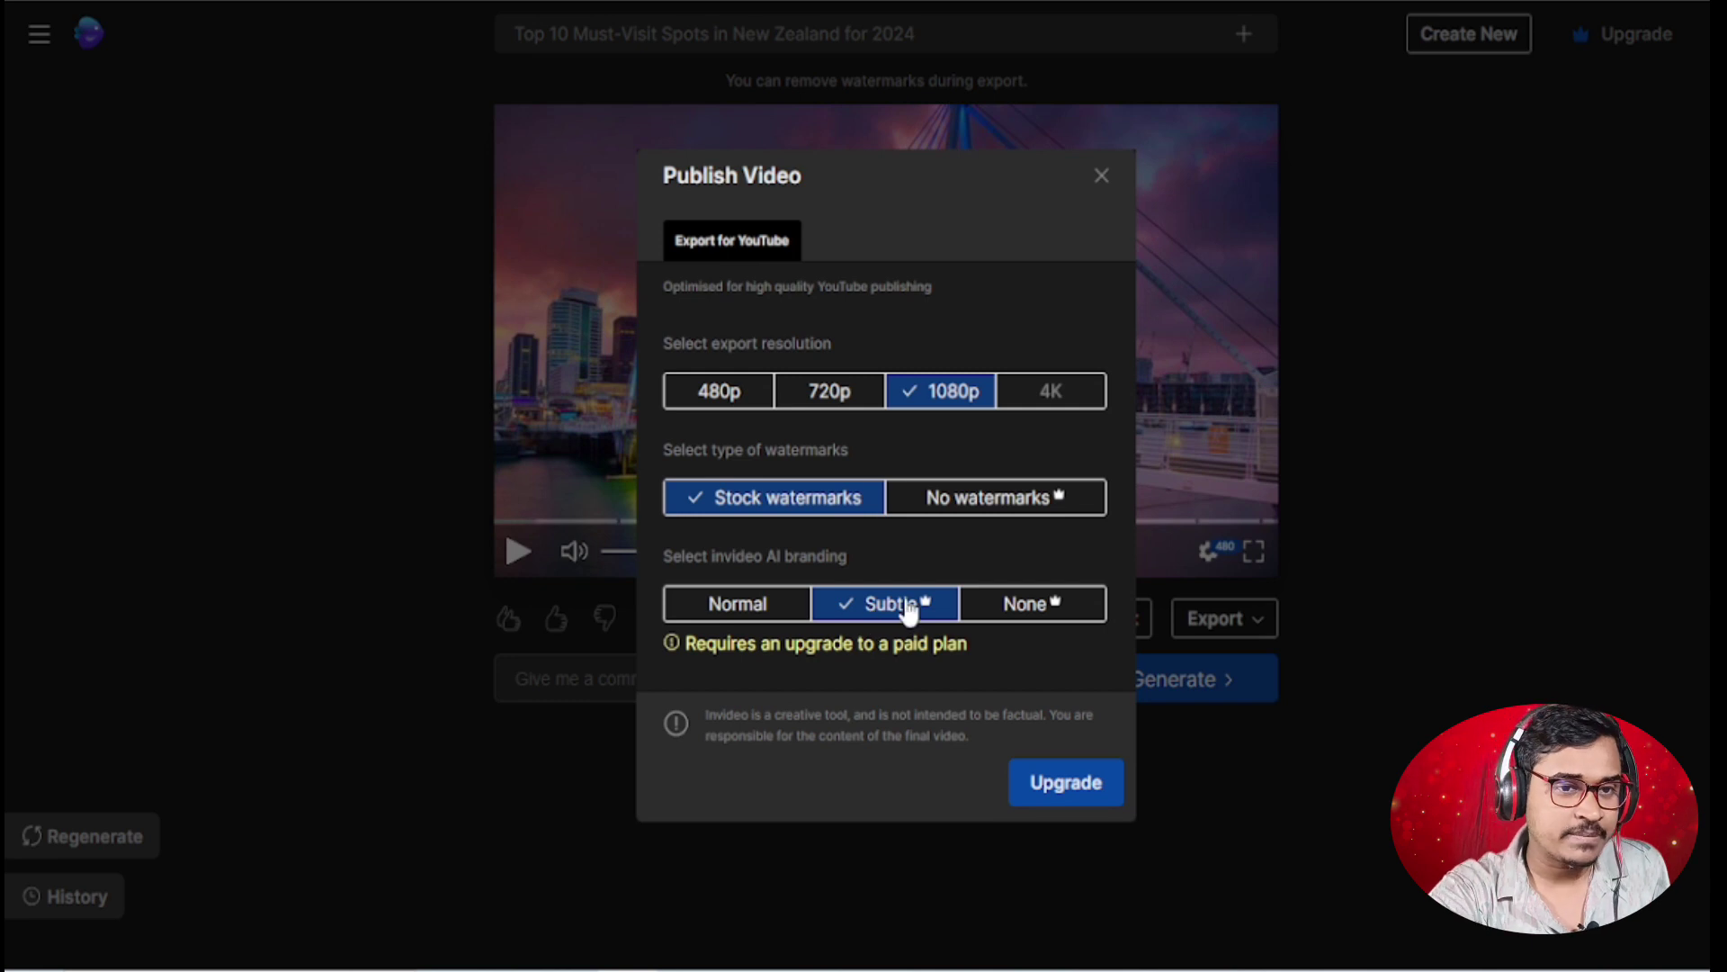
left_click(754, 619)
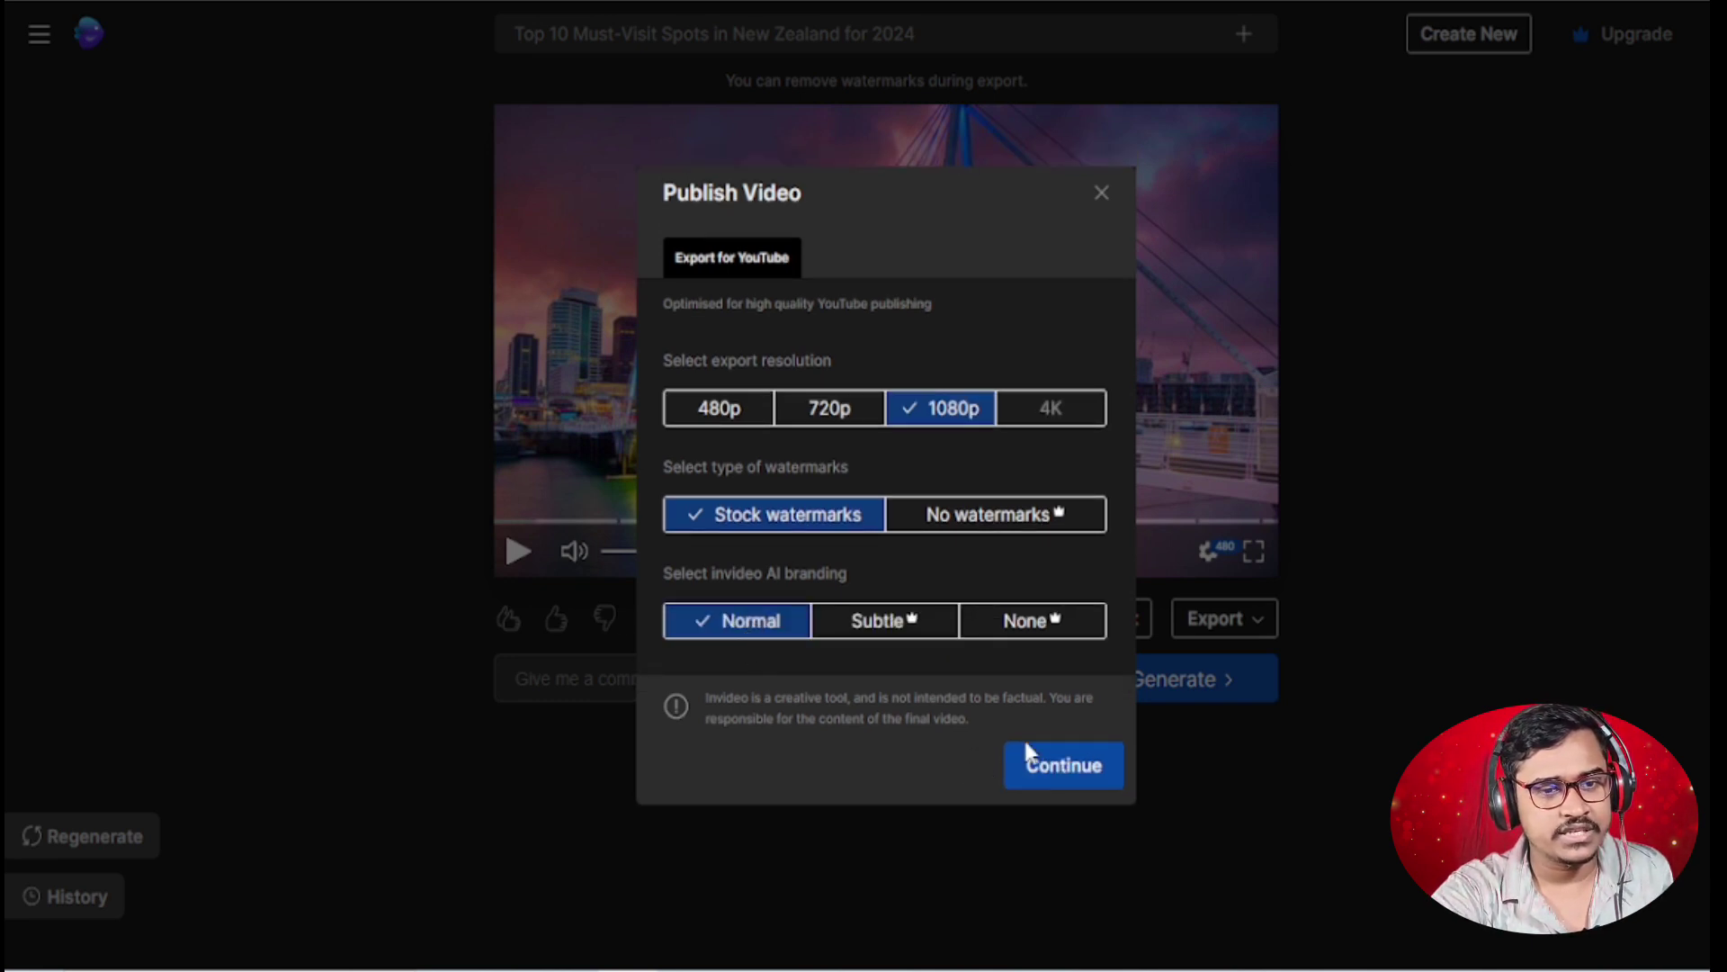
left_click(1076, 772)
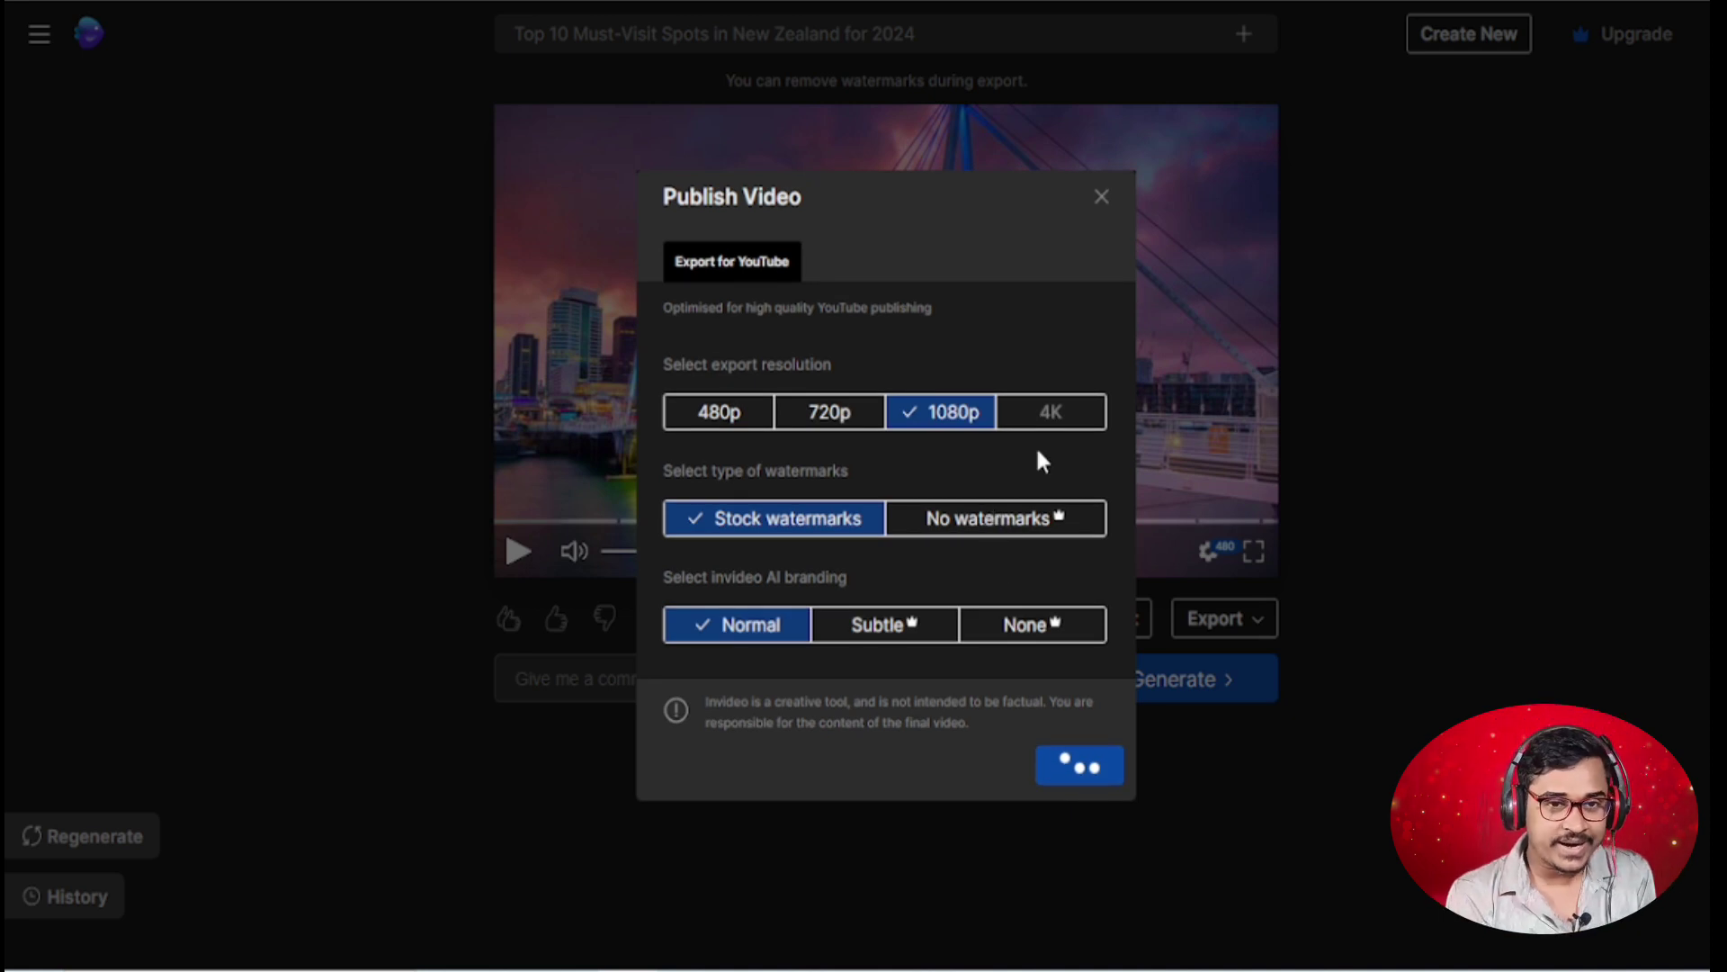